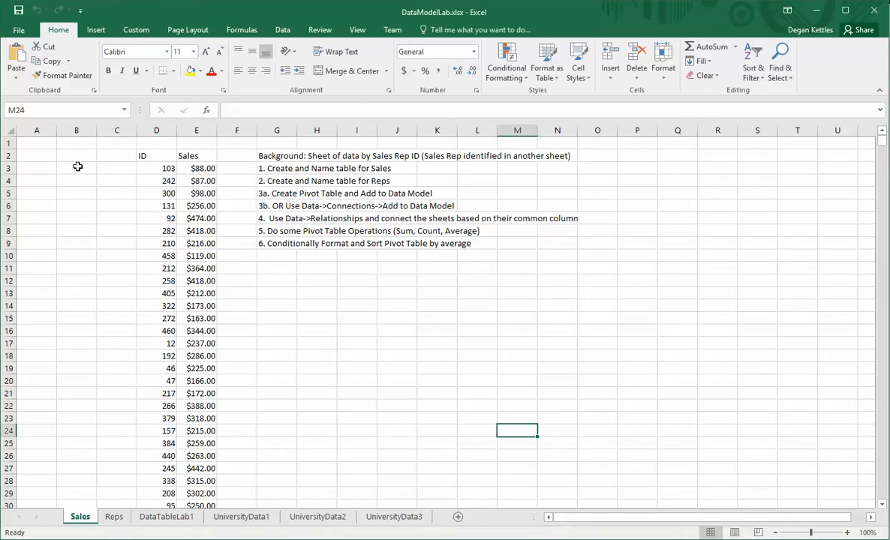
- Examine the database relationship diagram in the browser and return to the DataModelLab.xlsx workbook
drag(75, 168, 197, 443)
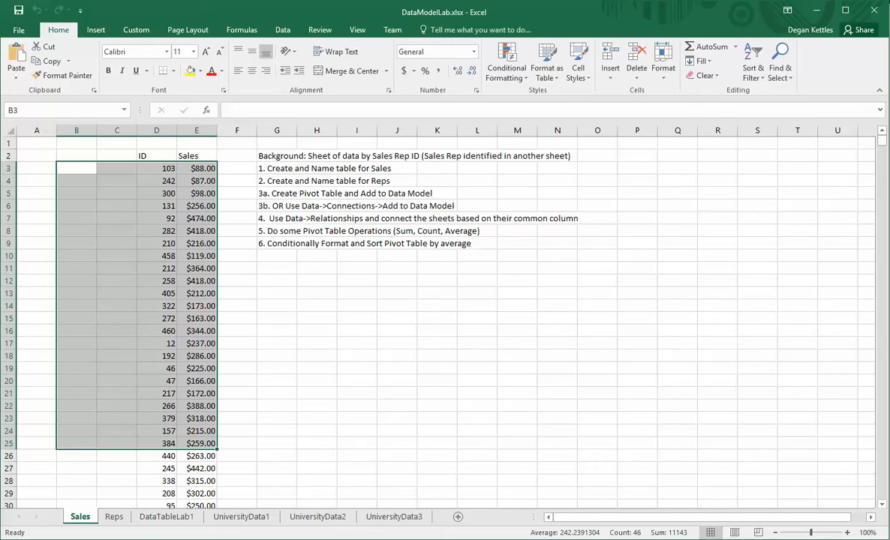
click(124, 388)
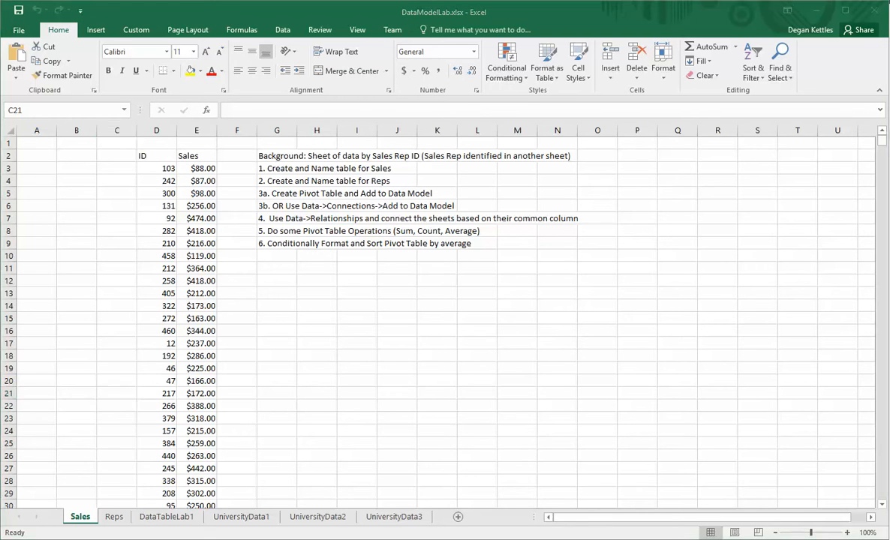
drag(1, 98, 283, 16)
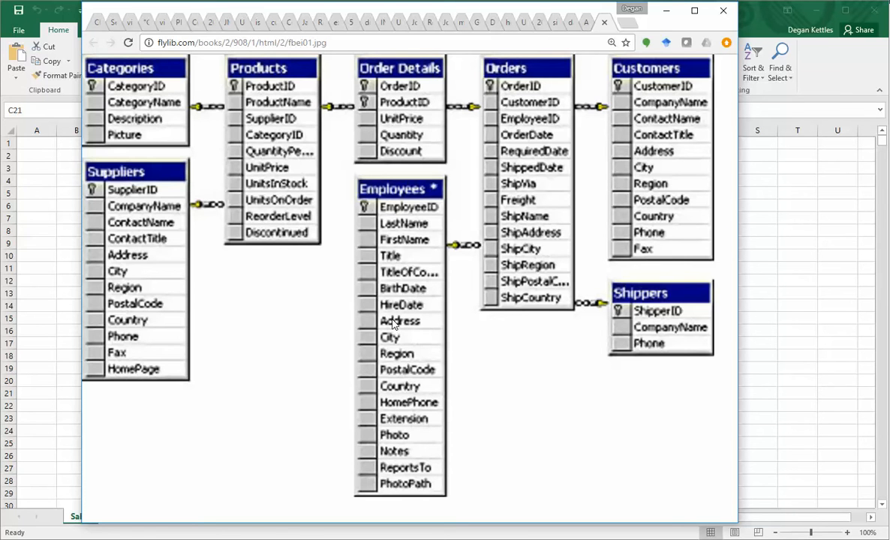
click(763, 16)
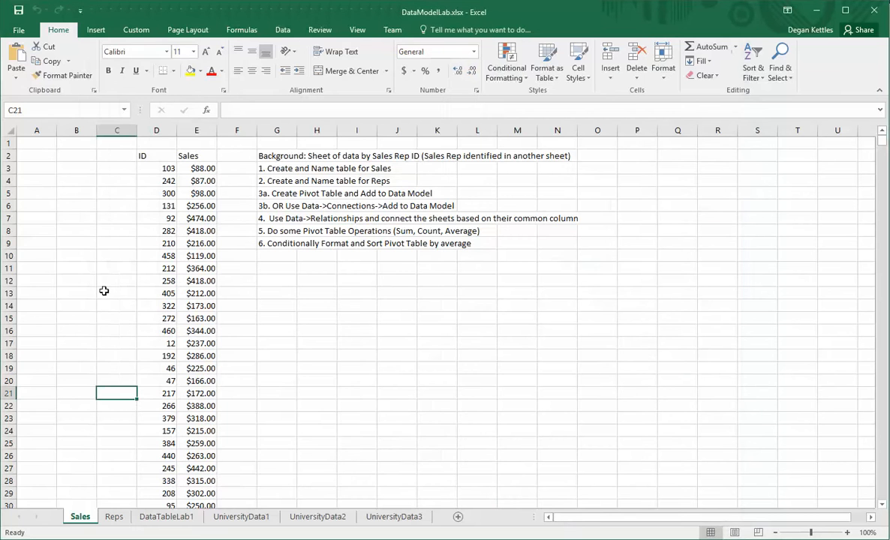
- Examine the Sales data and compare the ID columns on the Sales and Reps sheets as their common column
click(199, 243)
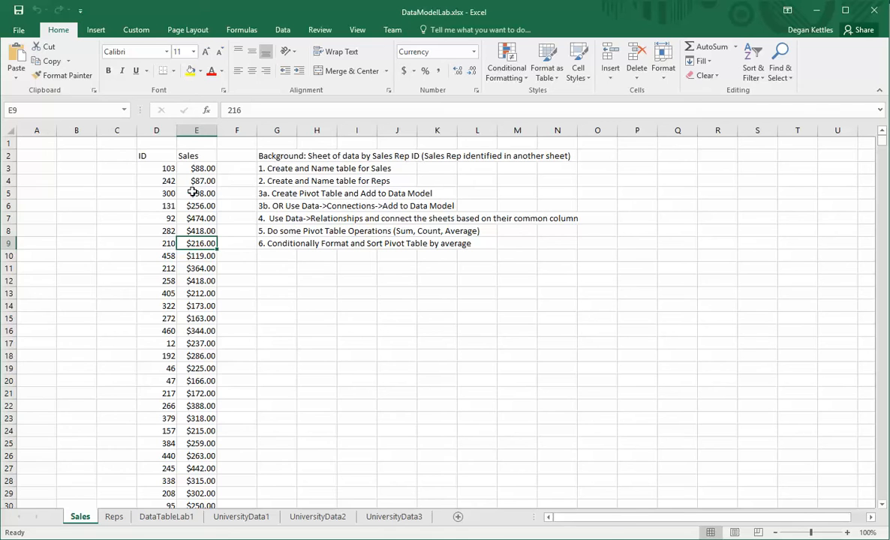
click(197, 192)
key(ctrl+a)
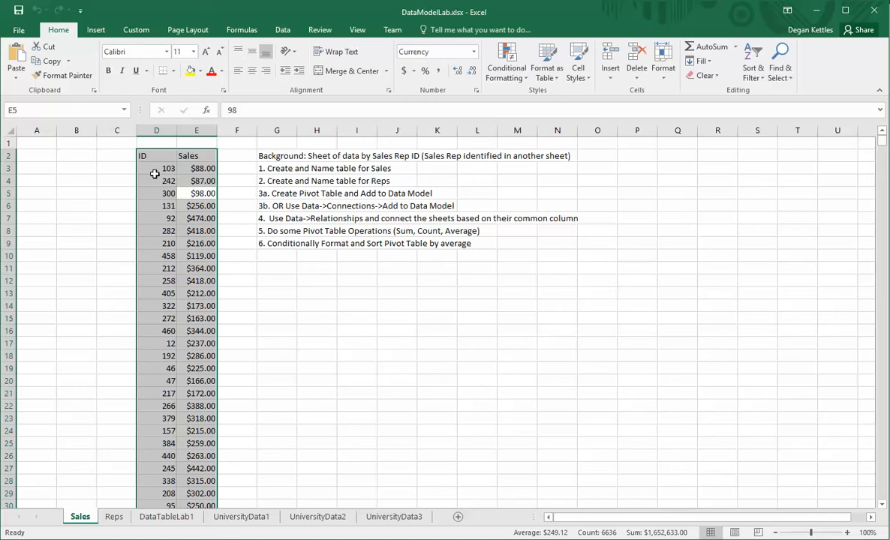
click(161, 169)
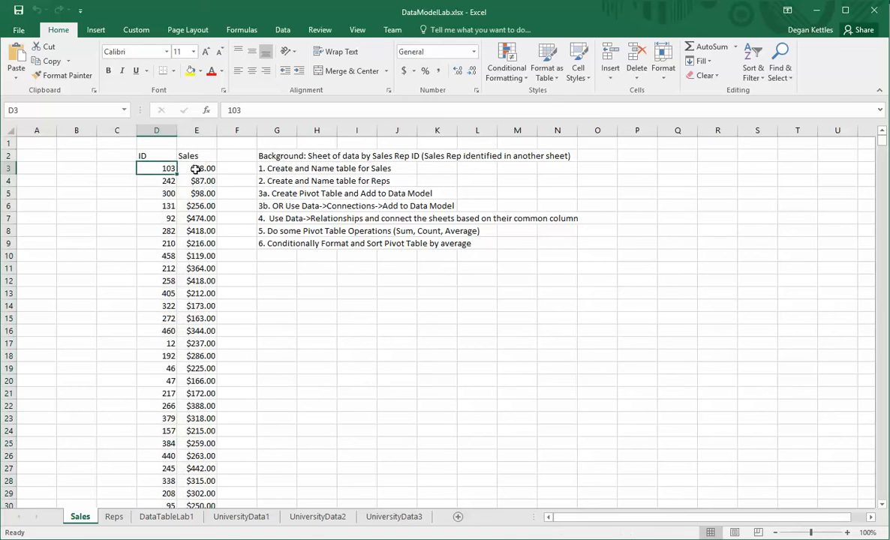
click(195, 169)
click(167, 168)
click(114, 517)
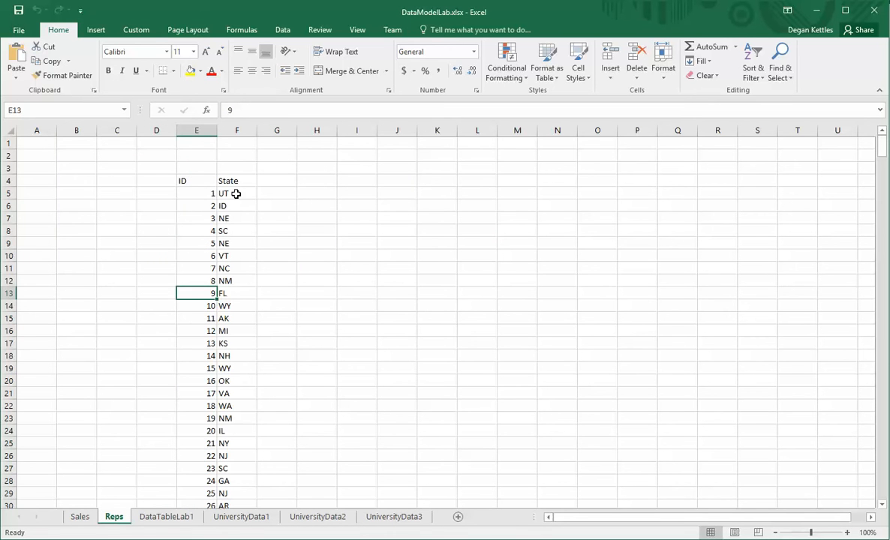
click(79, 517)
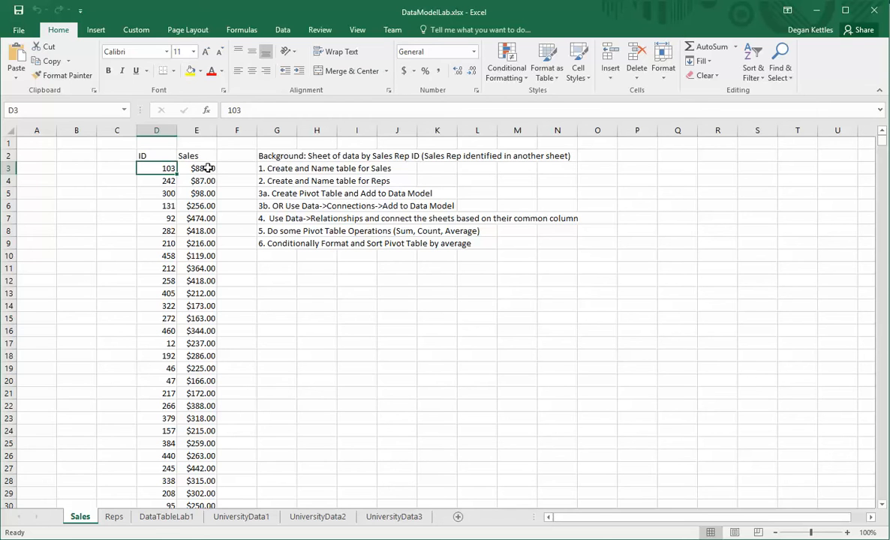
click(170, 193)
click(165, 169)
click(111, 518)
click(79, 517)
click(112, 517)
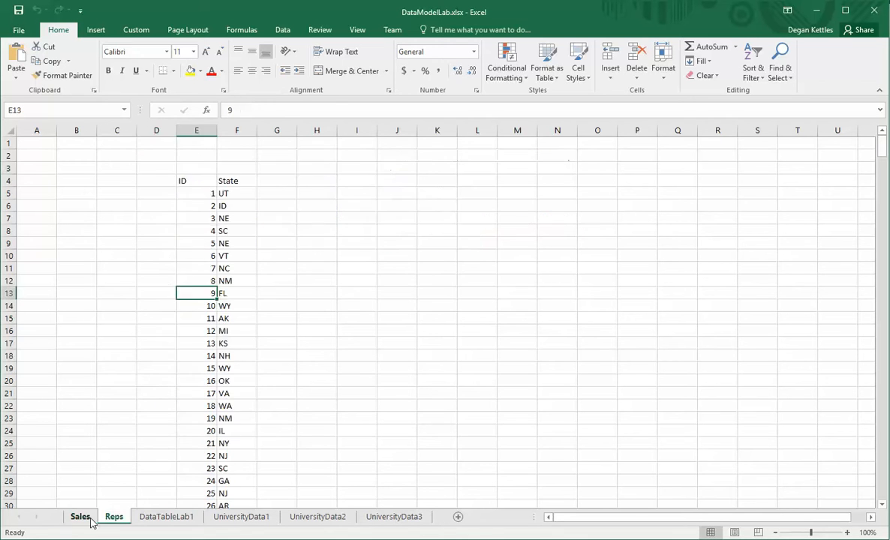
click(79, 518)
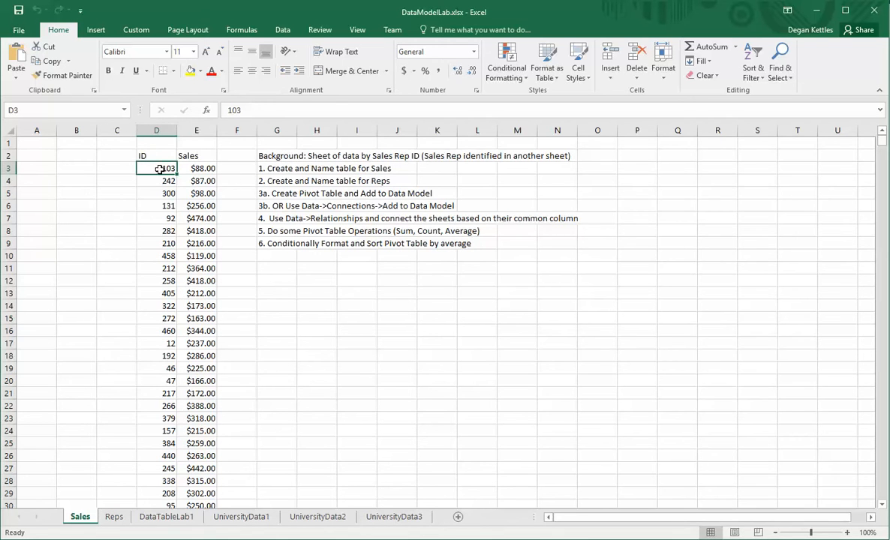
click(112, 516)
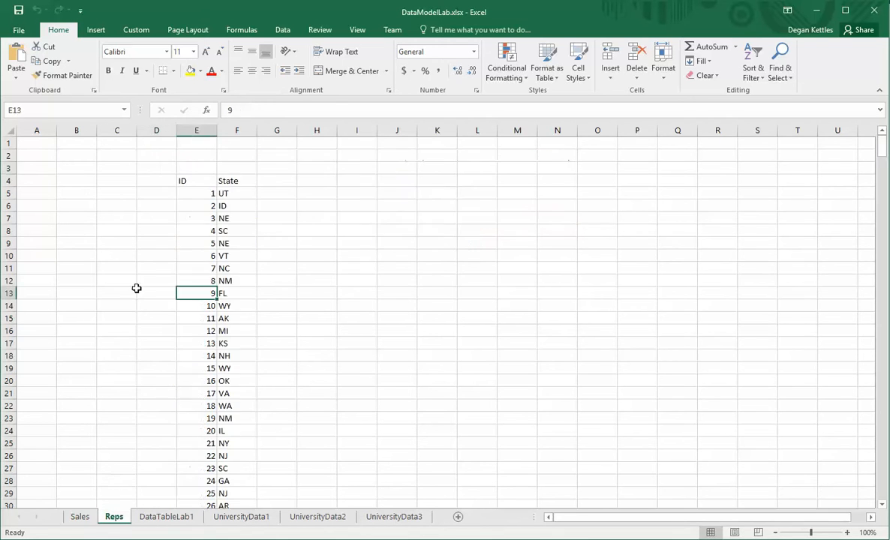
click(75, 516)
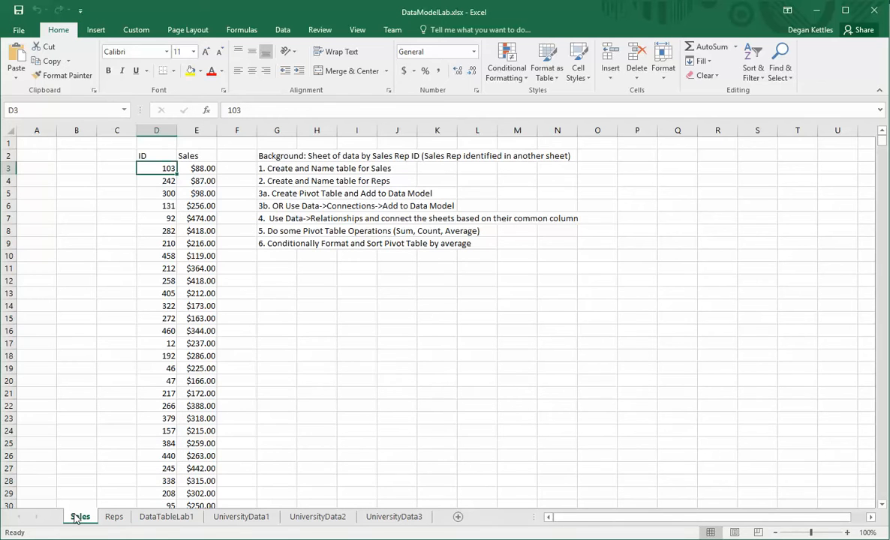
- Convert the ID and Sales data on the Sales sheet into a table with headers and name it Sales
click(181, 184)
key(ctrl+a)
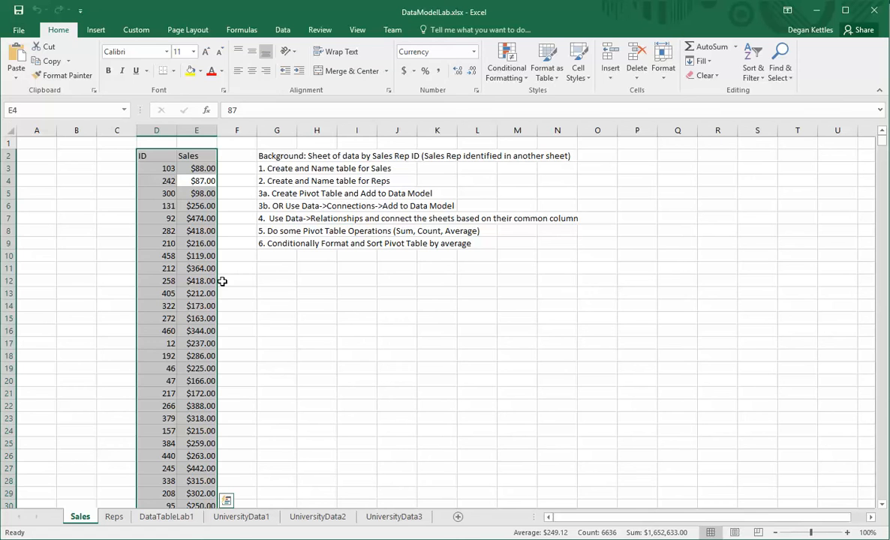
key(ctrl+t)
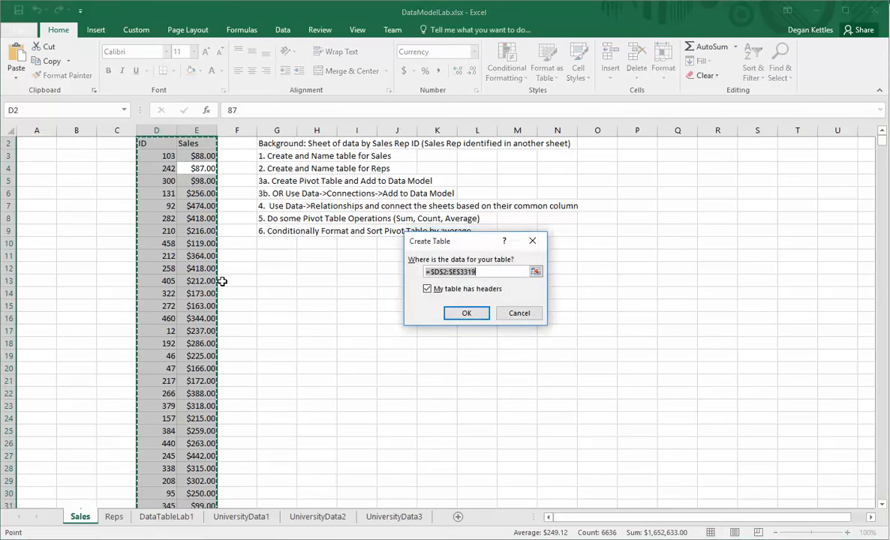
click(467, 314)
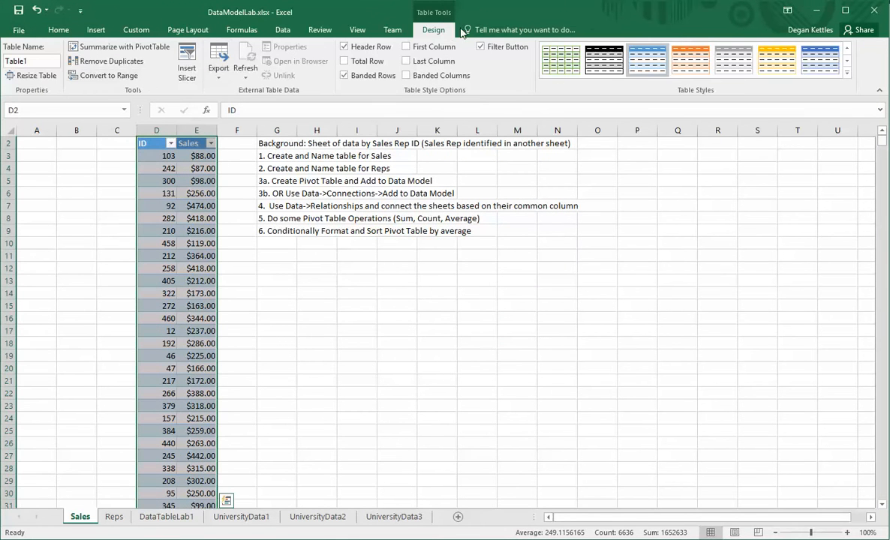
click(52, 61)
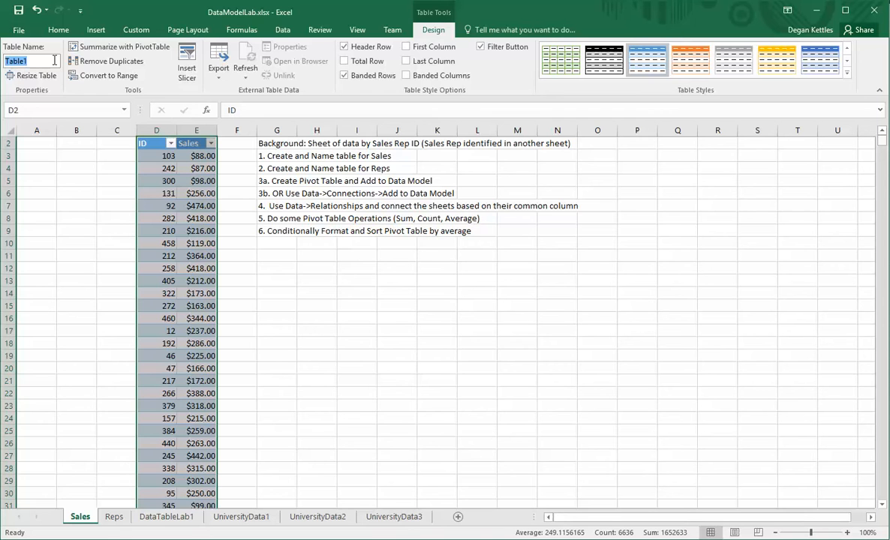
text(Sales)
key(Return)
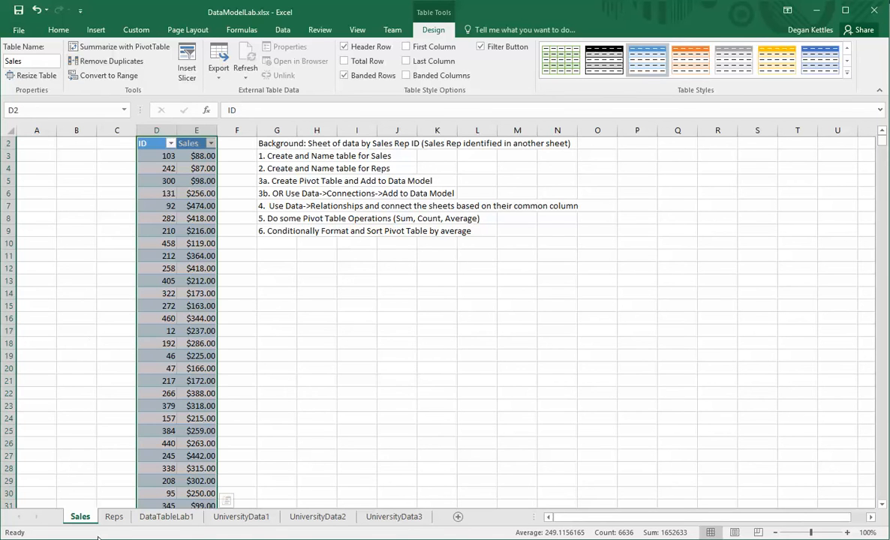
- Convert the ID and State data on the Reps sheet into a table with headers named Reps, and return to the Sales sheet
click(114, 517)
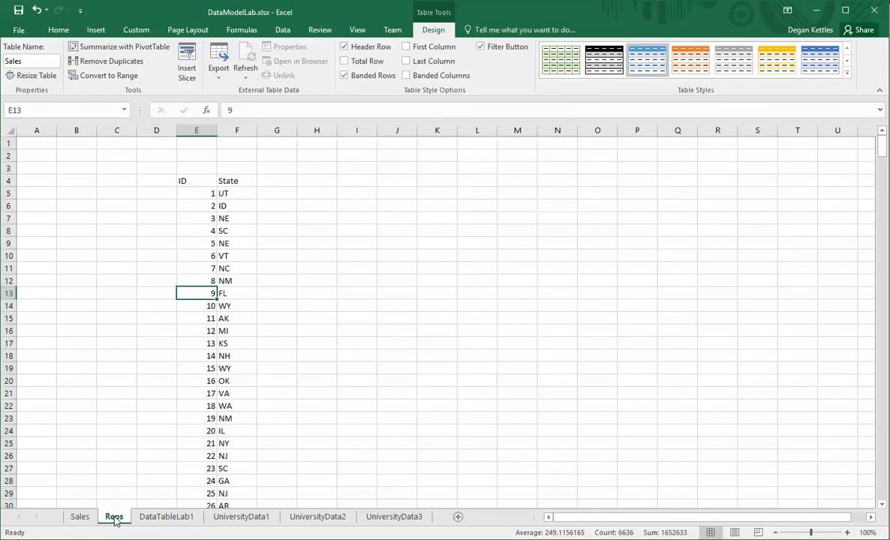
click(240, 255)
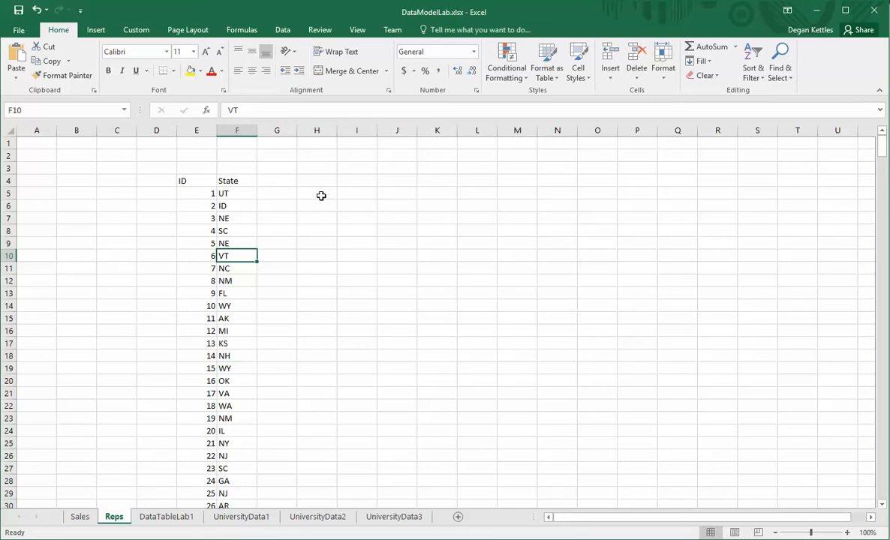
key(ctrl+t)
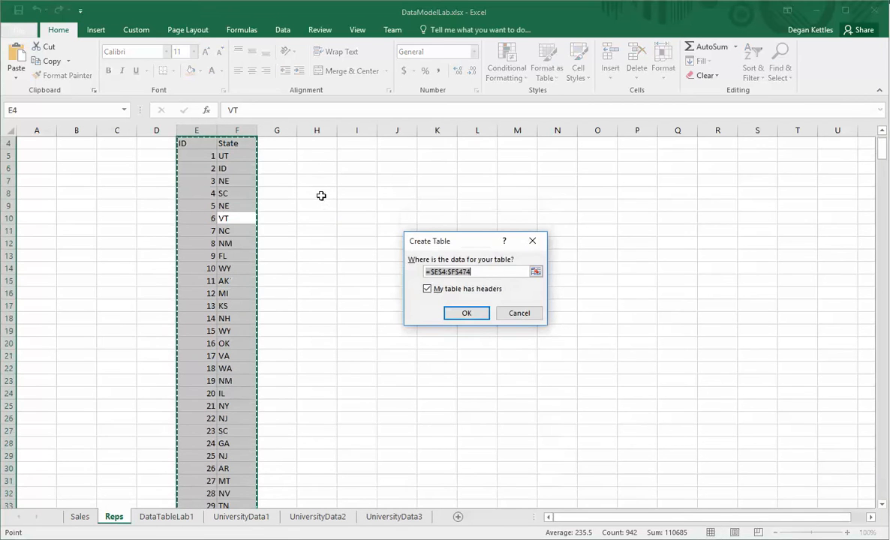
click(470, 312)
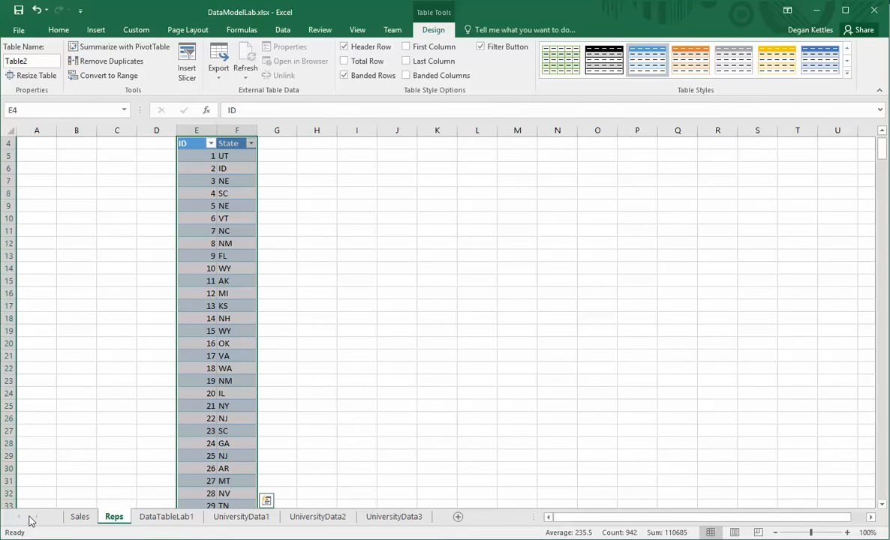
double_click(44, 60)
text(ps)
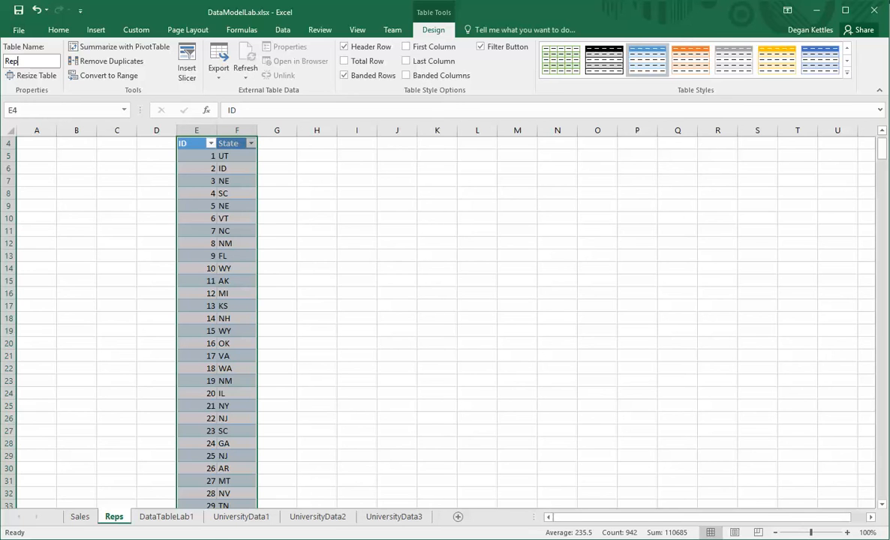
click(78, 518)
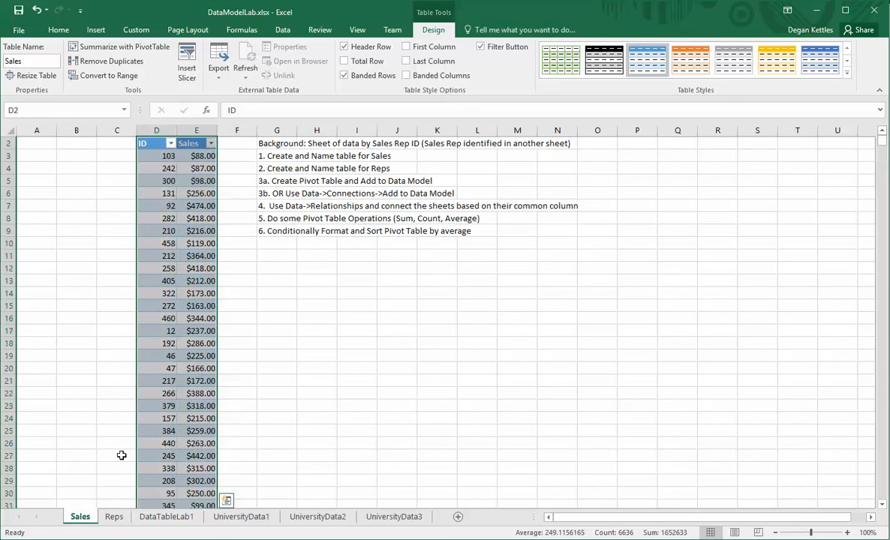
scroll(127, 443, up, 1)
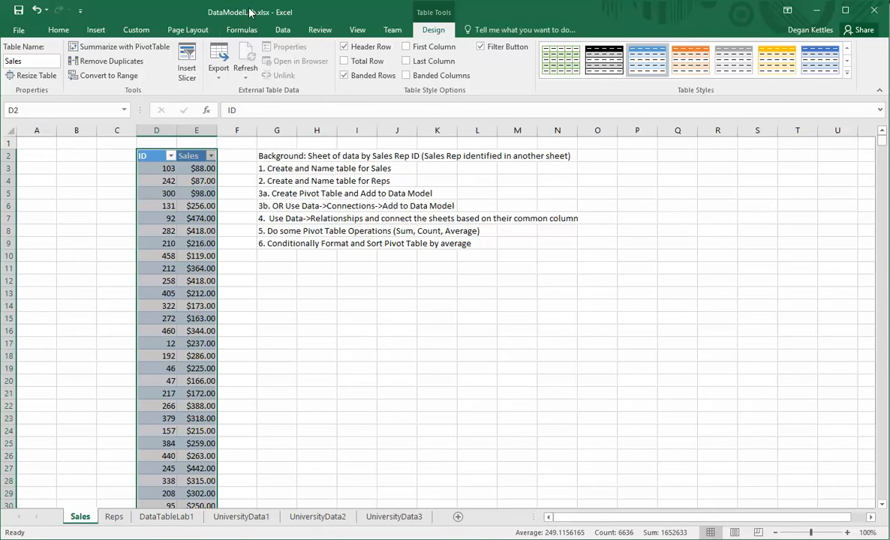
click(95, 29)
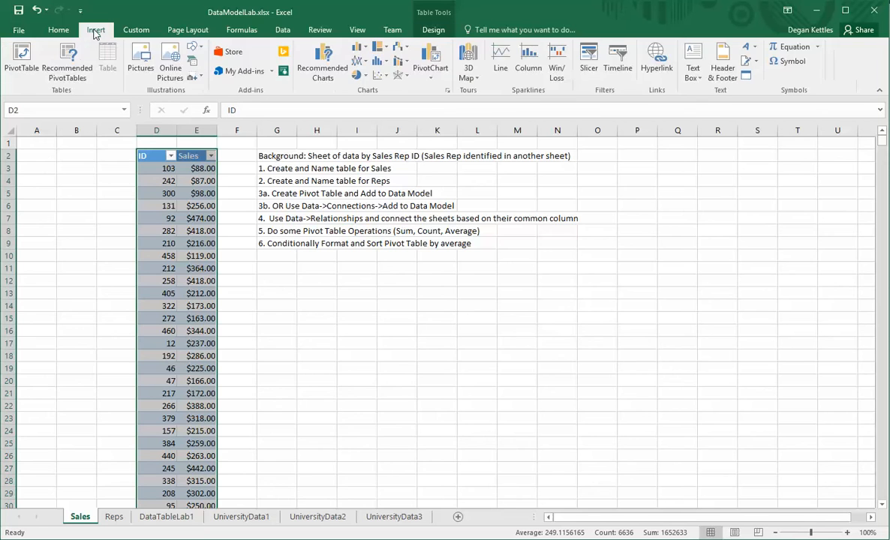
click(19, 59)
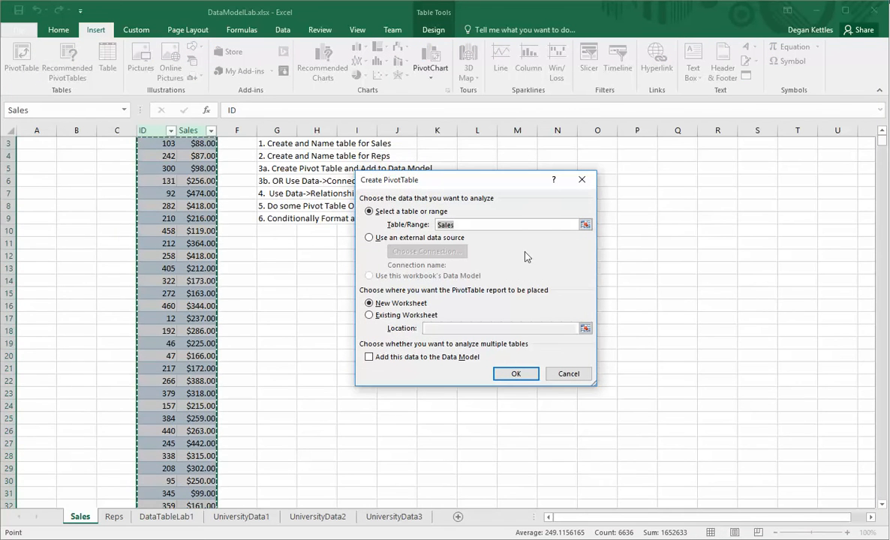
click(369, 358)
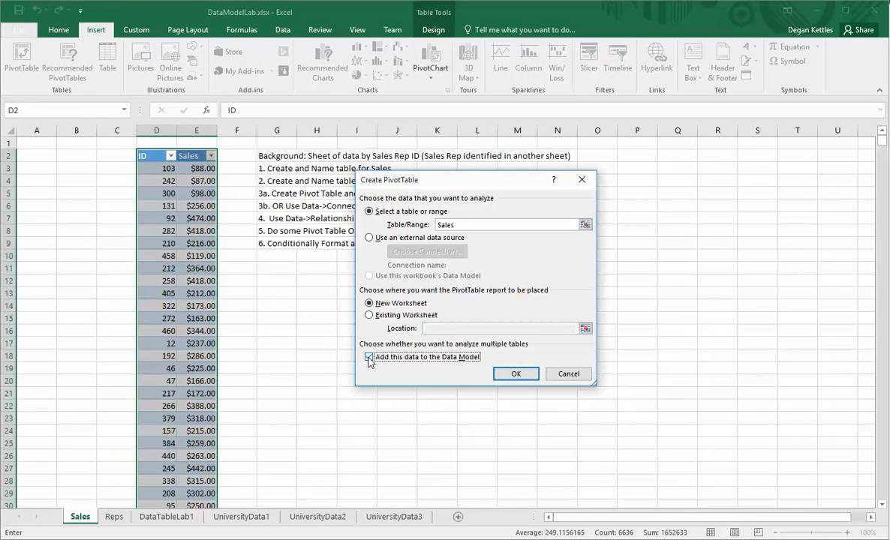
click(568, 374)
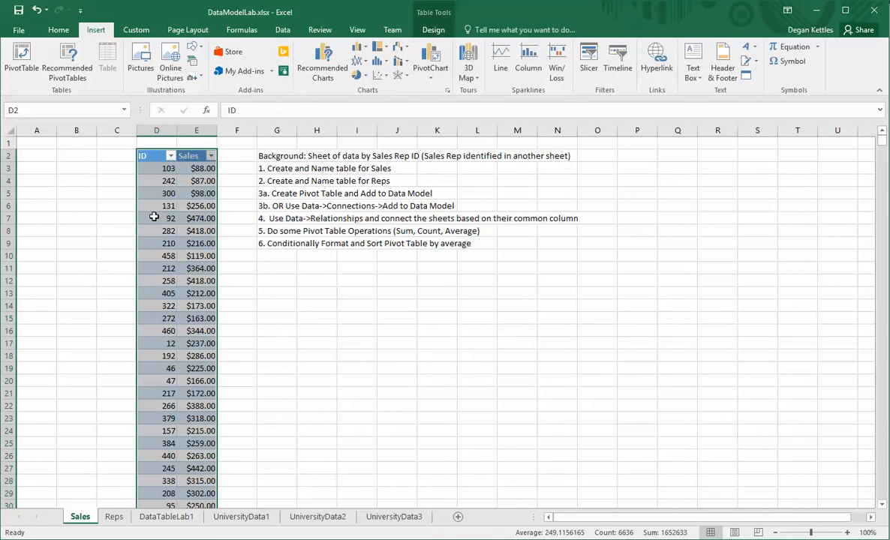
- Add the workbook's Sales table to the Data Model through the workbook connections
click(283, 30)
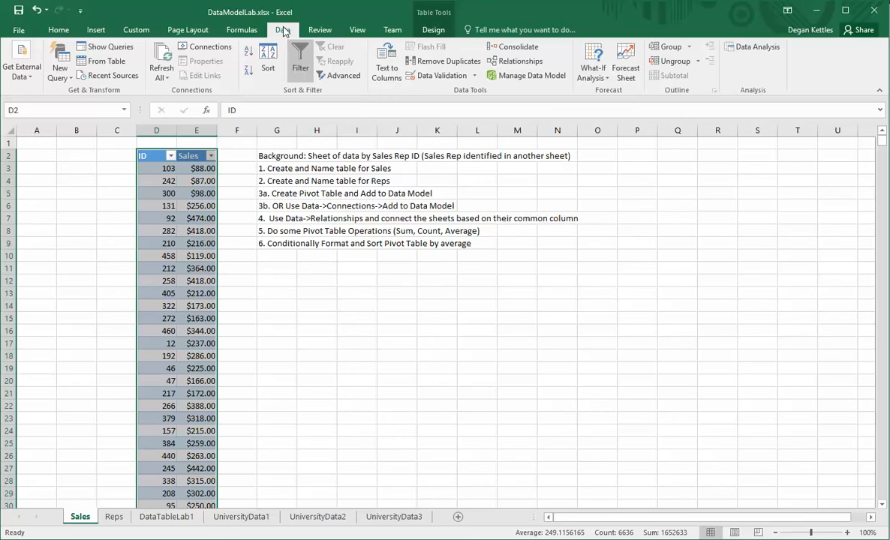
click(212, 49)
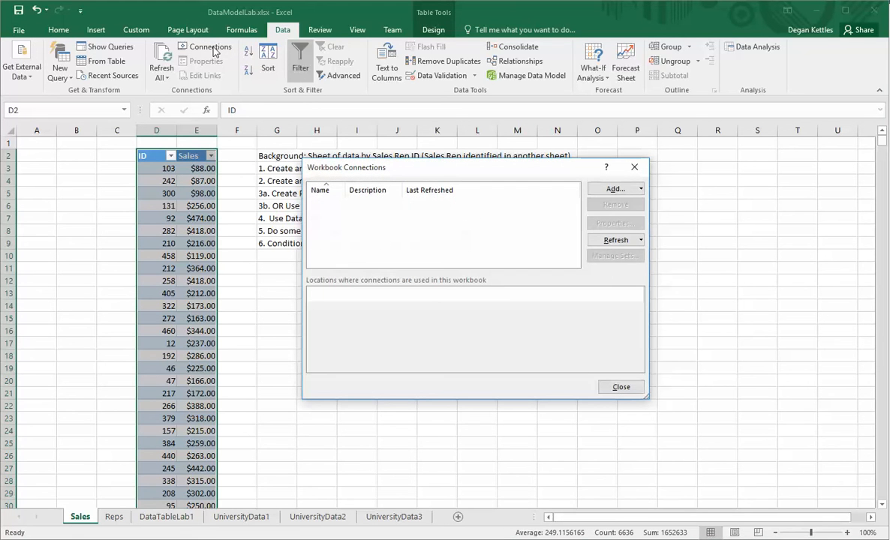
click(641, 190)
click(650, 220)
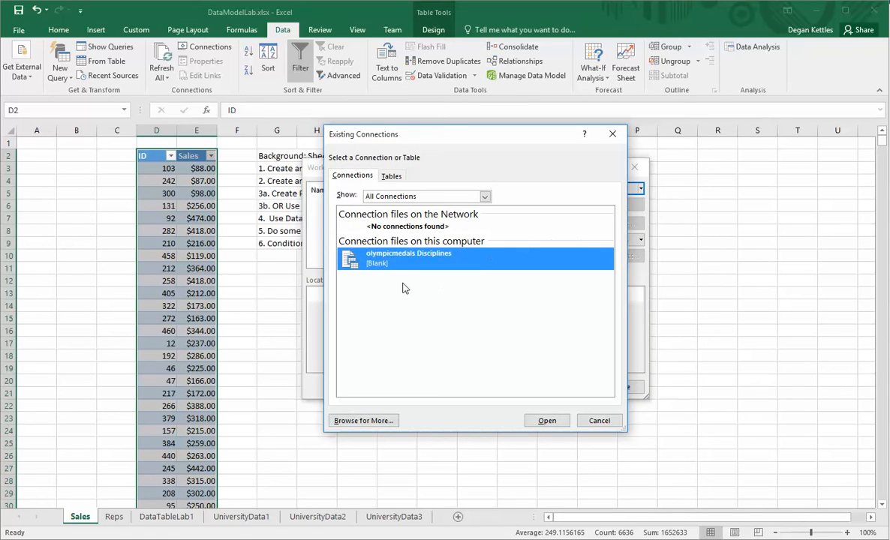
click(389, 180)
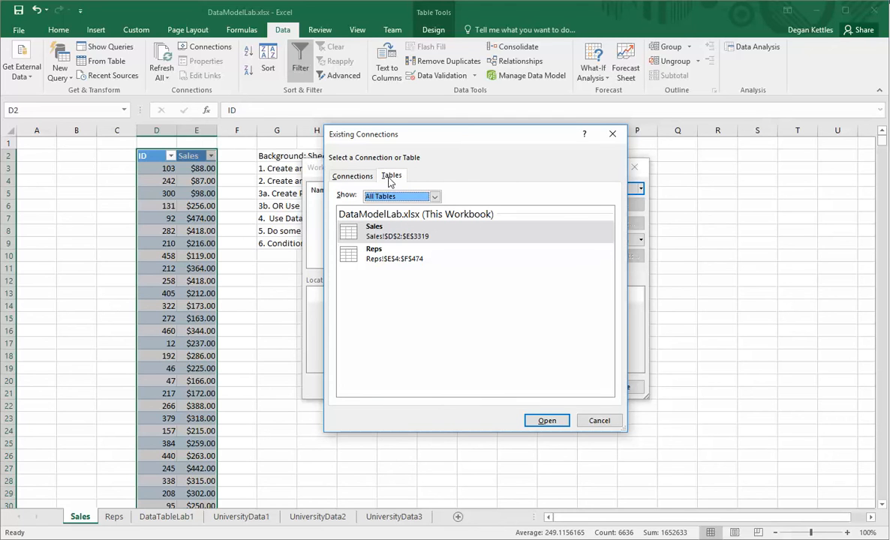
click(547, 420)
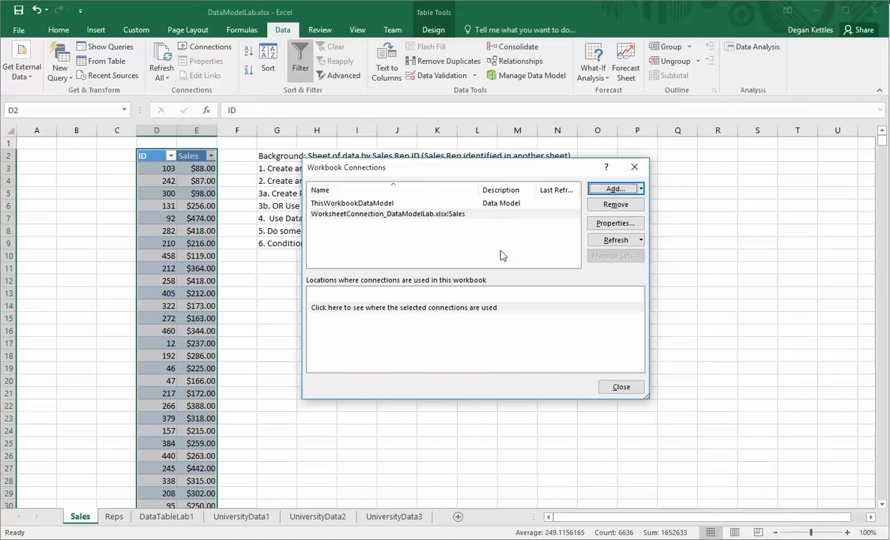
- Add the workbook's Reps table to the Data Model and close the workbook connections
click(640, 190)
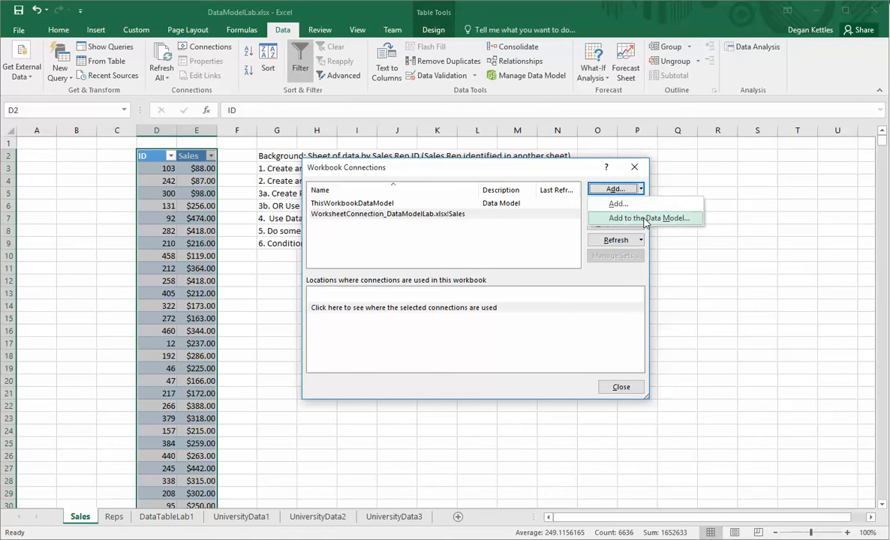
click(645, 219)
click(392, 176)
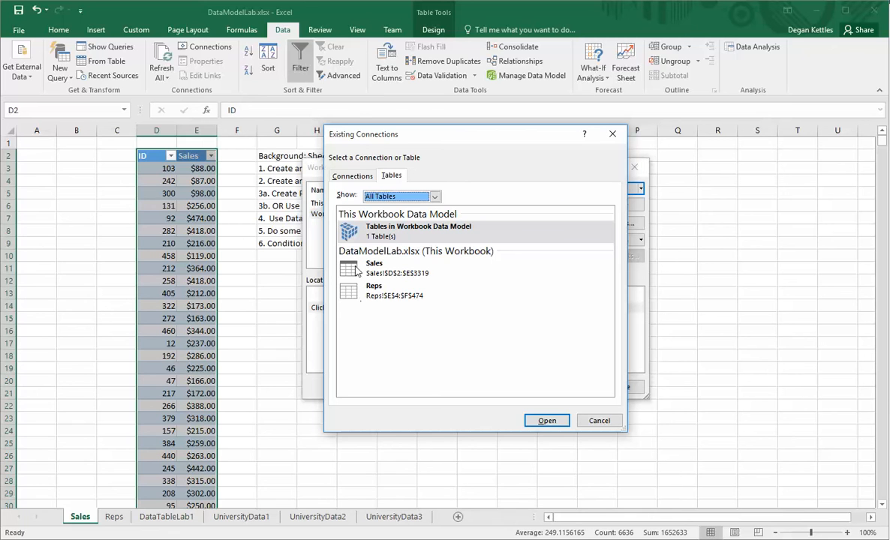
click(348, 296)
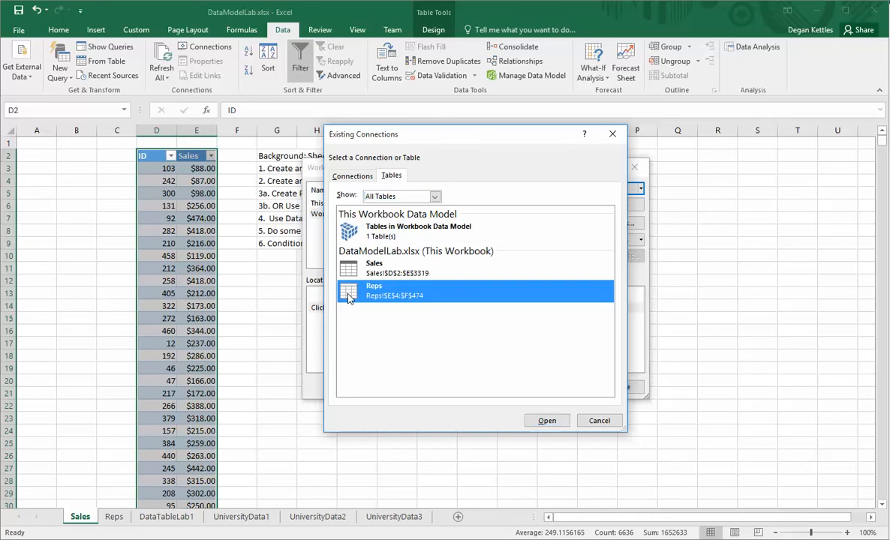
click(547, 421)
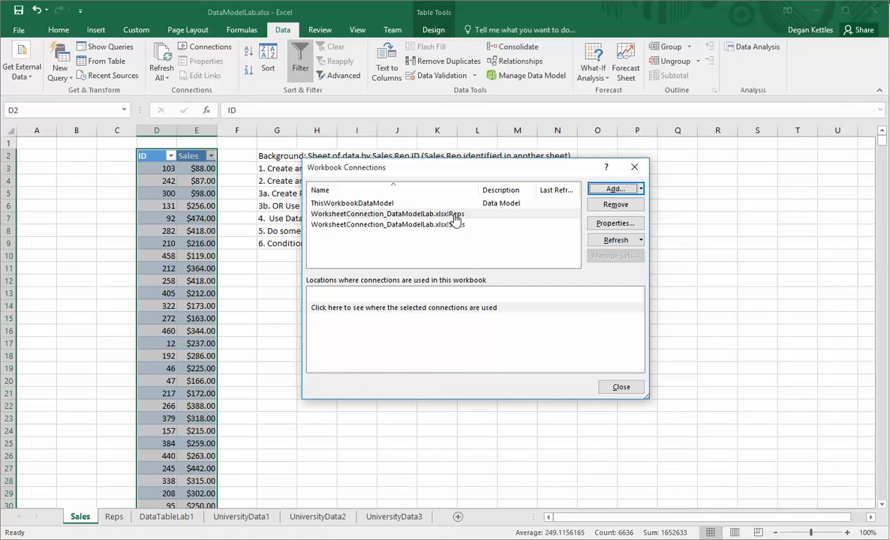
click(618, 388)
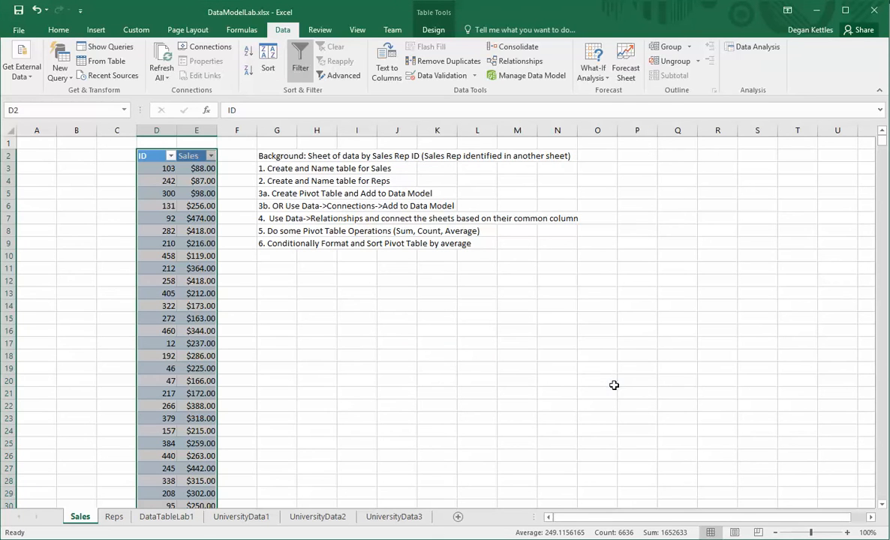
- Create a relationship with Reps as the table, Sales as the related table, and ID as the column for both
click(510, 66)
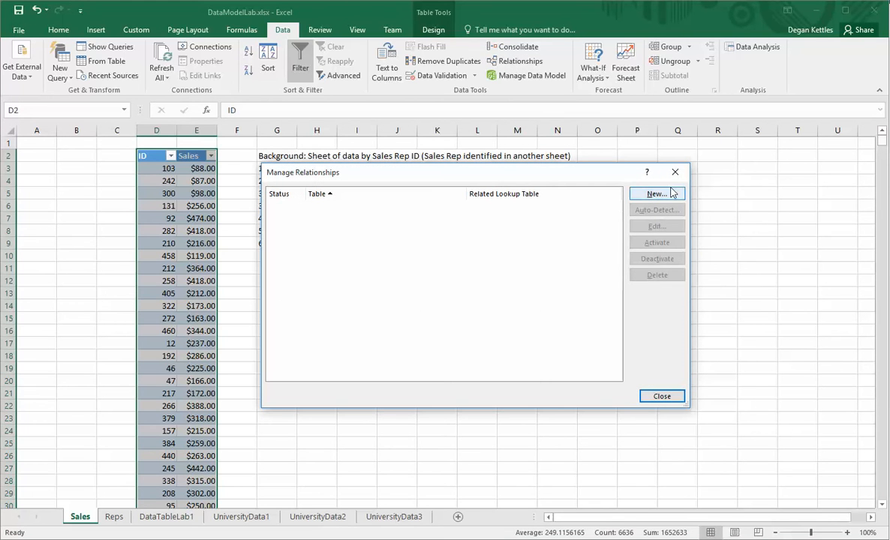
drag(507, 170, 515, 203)
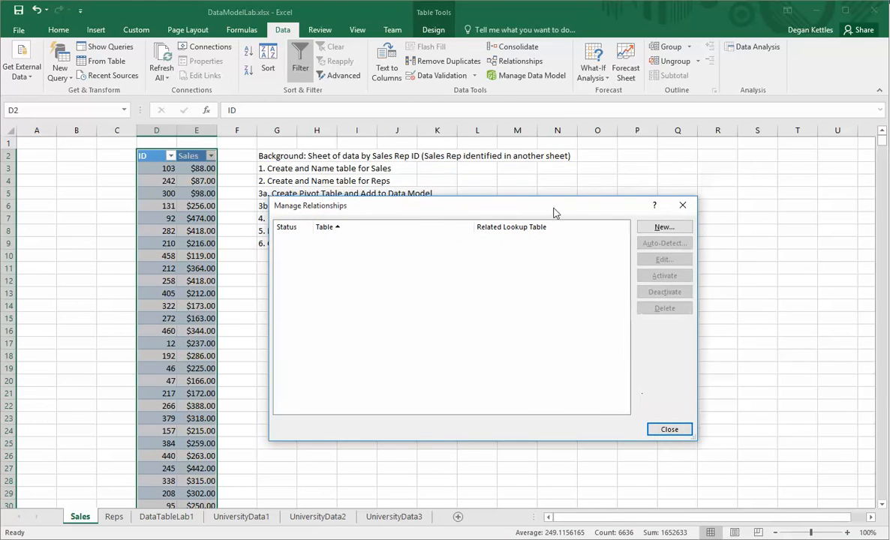
click(664, 227)
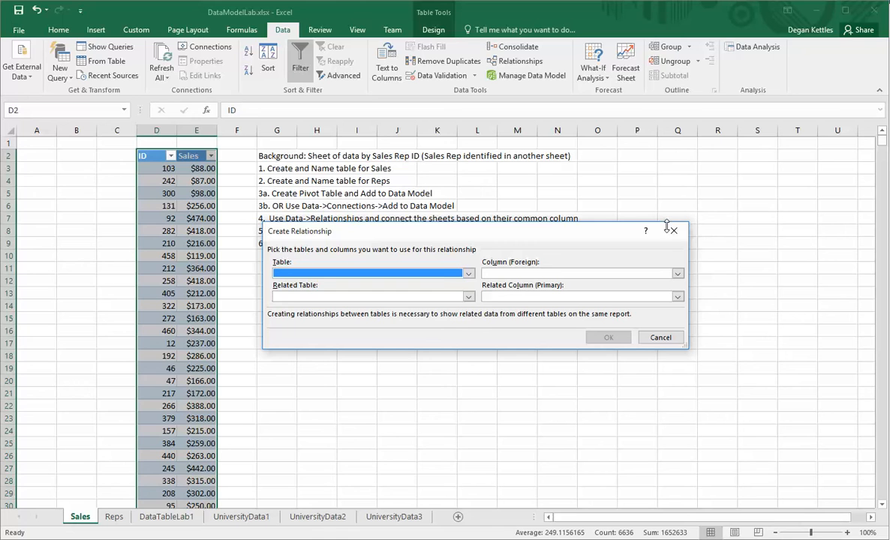
click(468, 276)
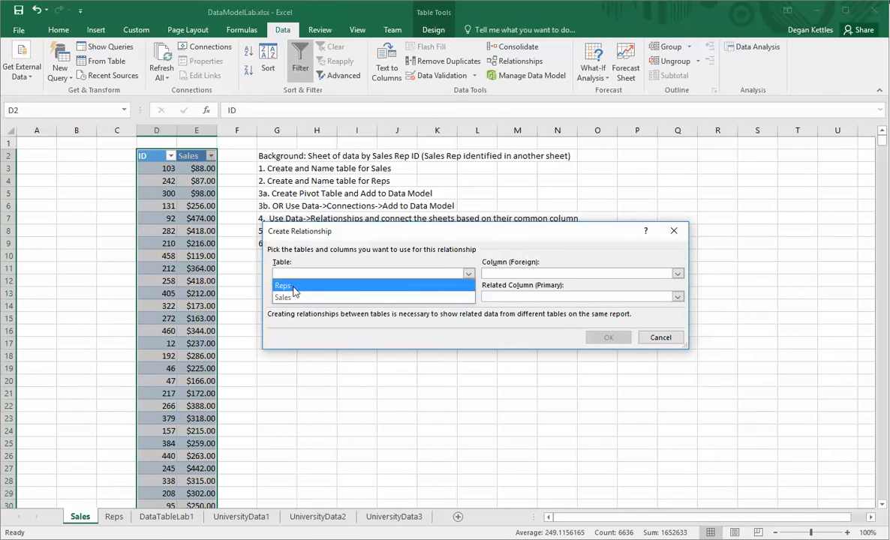
click(387, 285)
click(468, 297)
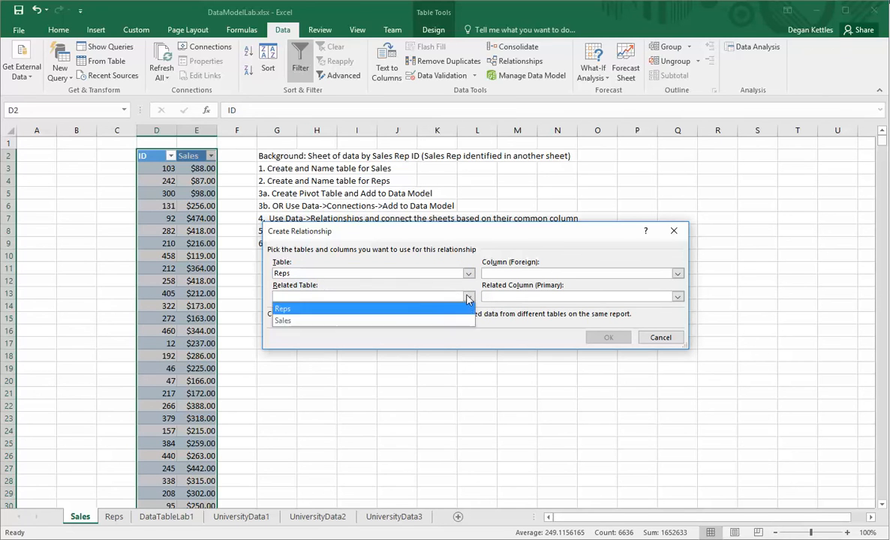
click(339, 323)
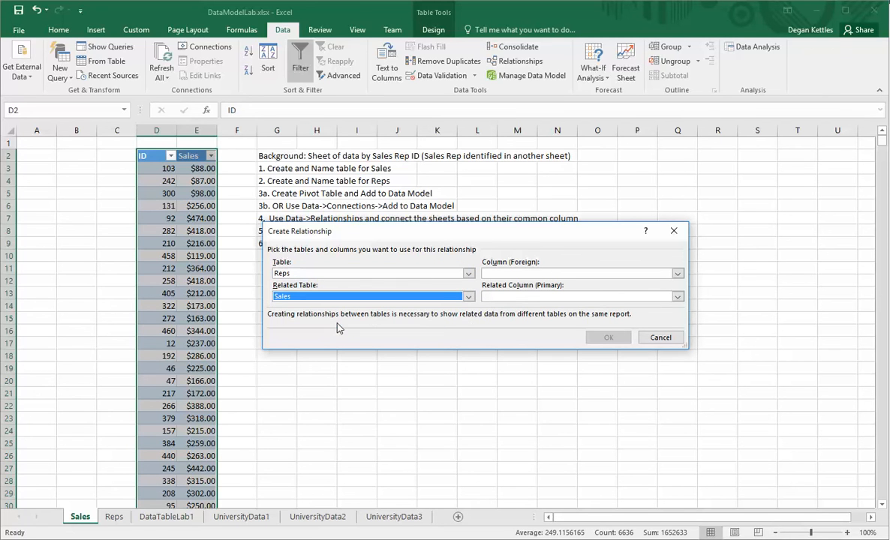
click(677, 275)
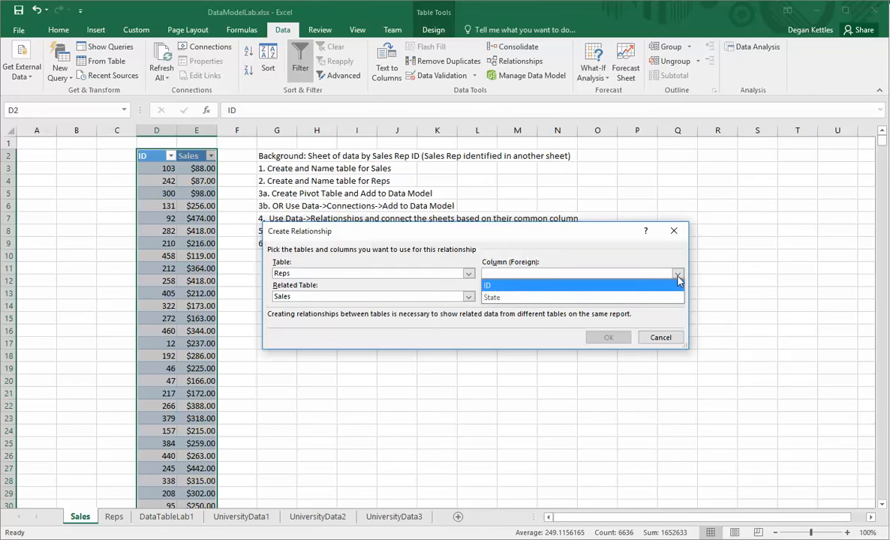
click(576, 288)
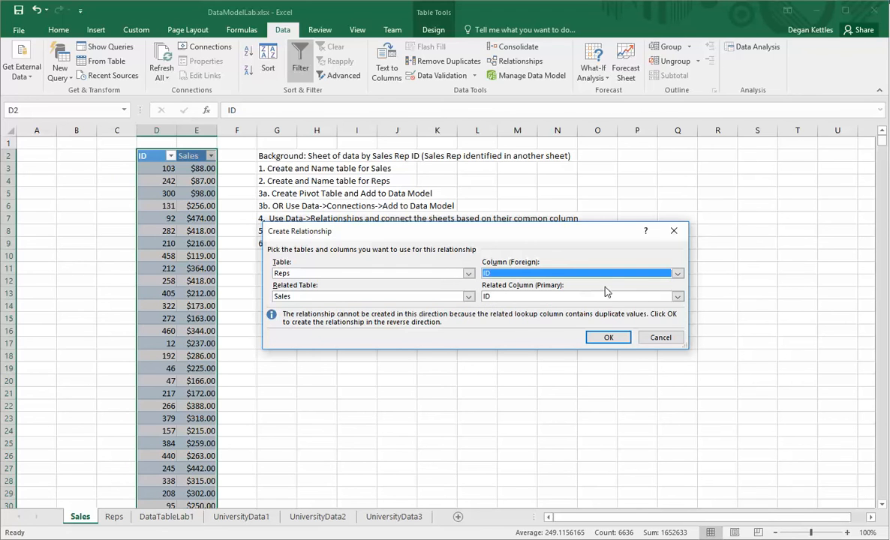
click(677, 297)
click(677, 297)
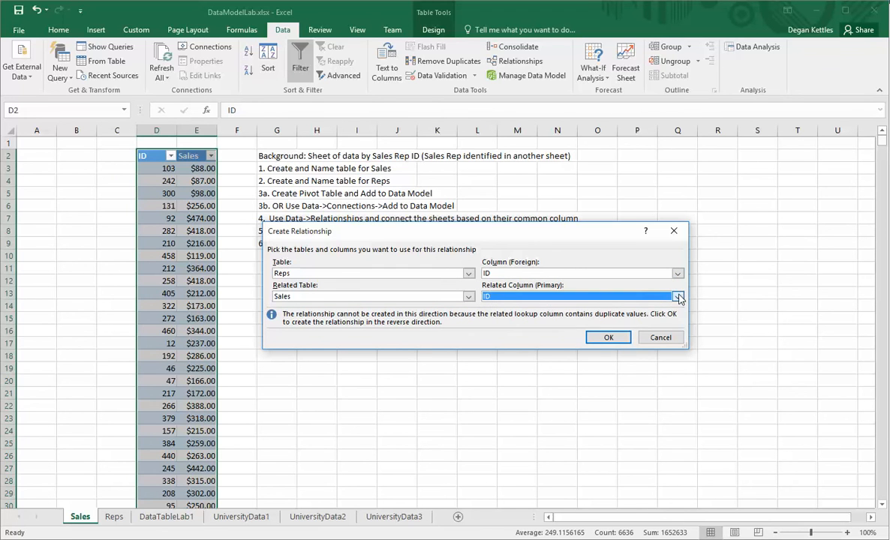
click(608, 339)
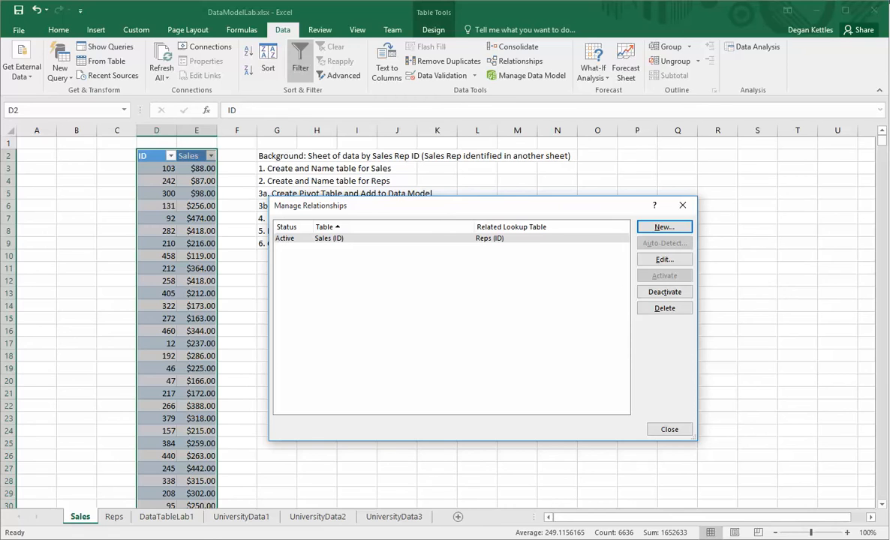
- Examine the database relationship diagram in the browser, and review the Sales and Reps relationship back in Excel without changing it
key(alt+Tab)
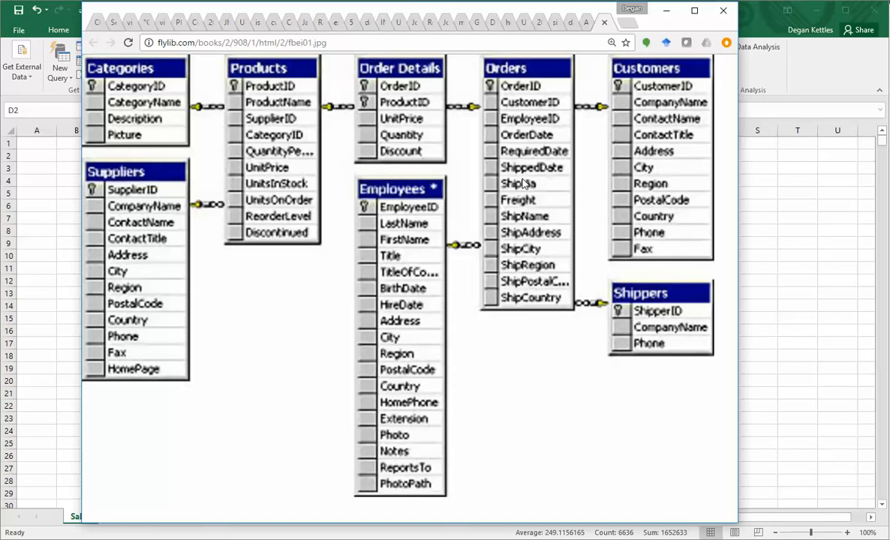
click(665, 11)
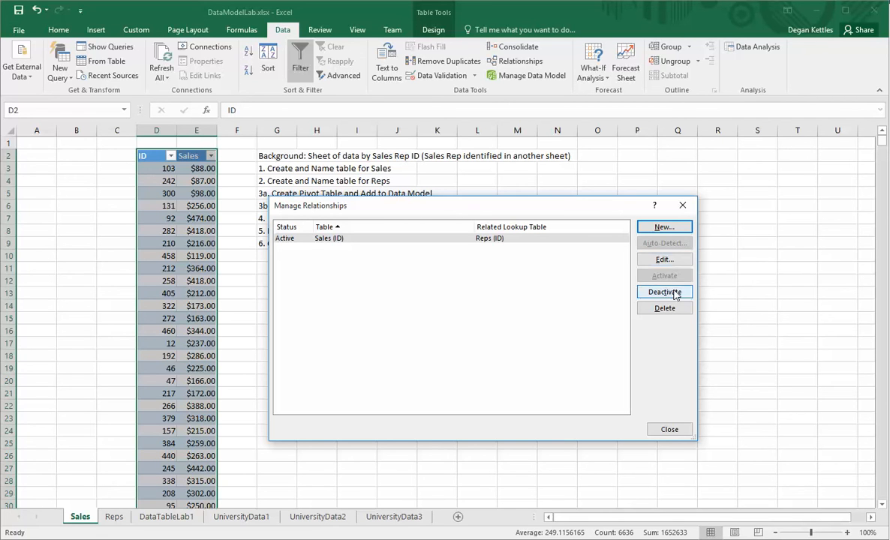
click(664, 259)
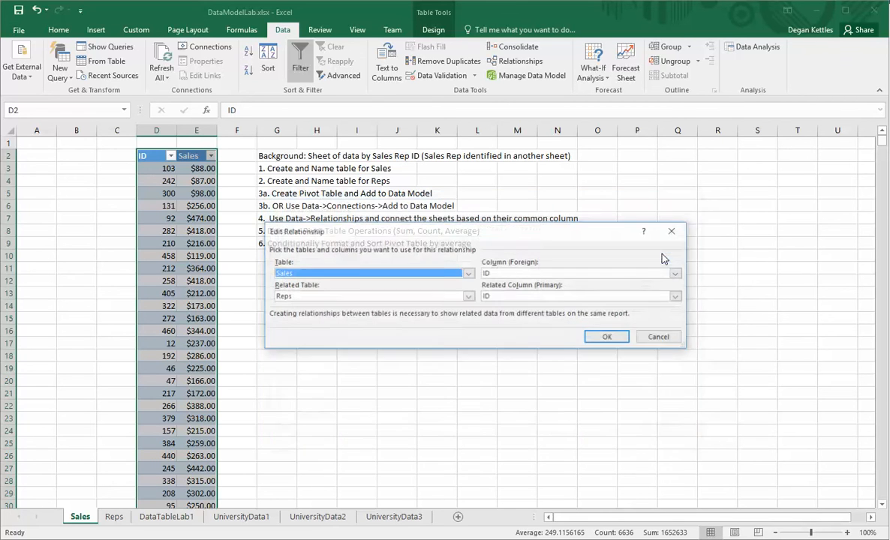
click(660, 337)
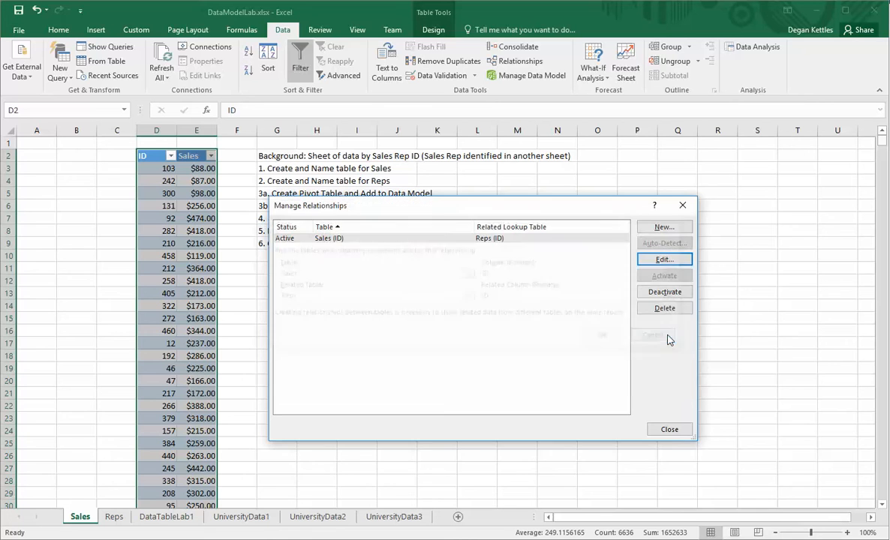
click(670, 429)
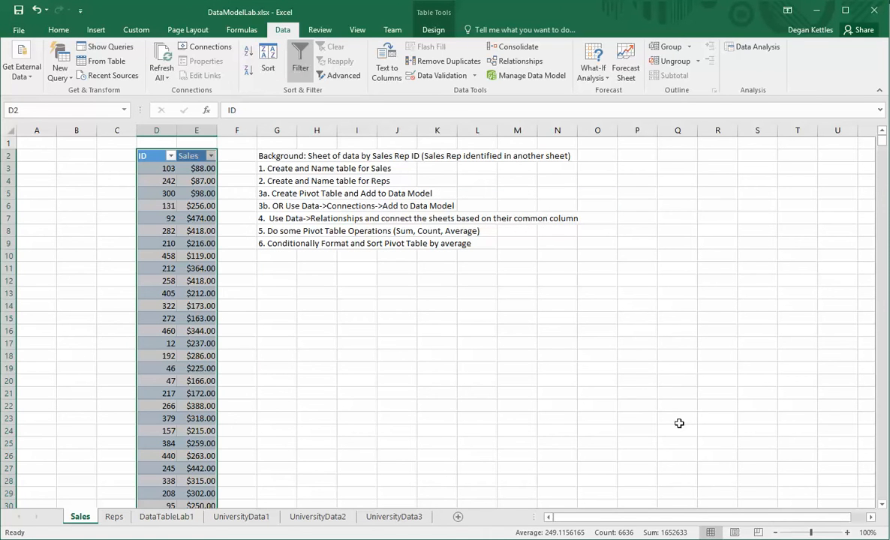
- Insert a PivotTable from the Sales table on a new worksheet, and create a new multi-table PivotTable from the Data Model
click(95, 31)
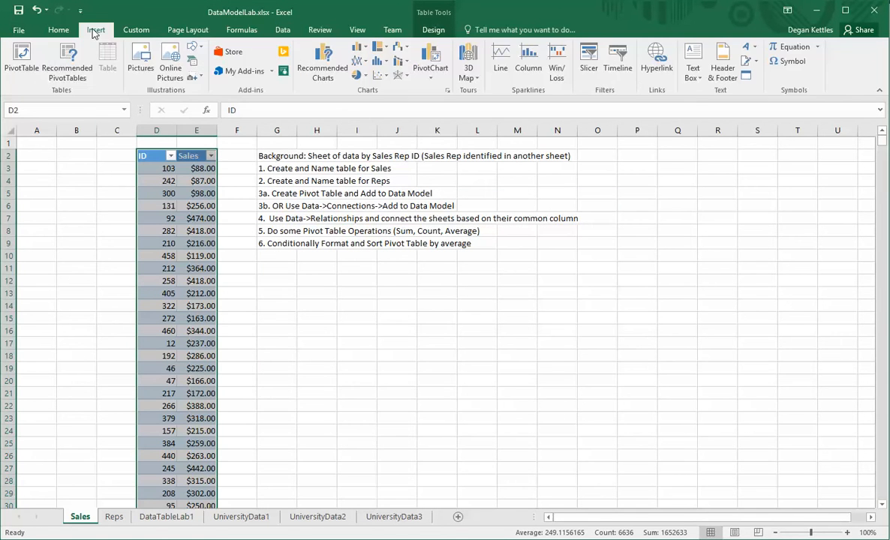
click(22, 62)
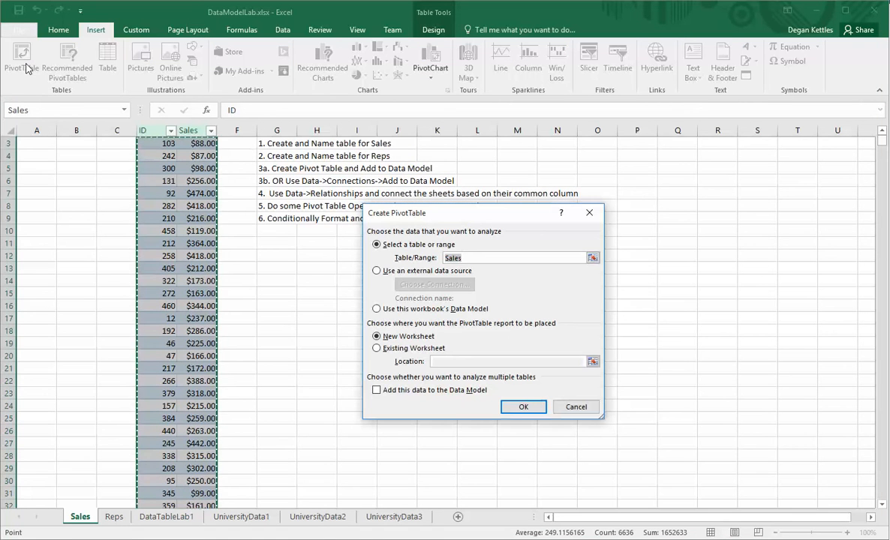
click(524, 406)
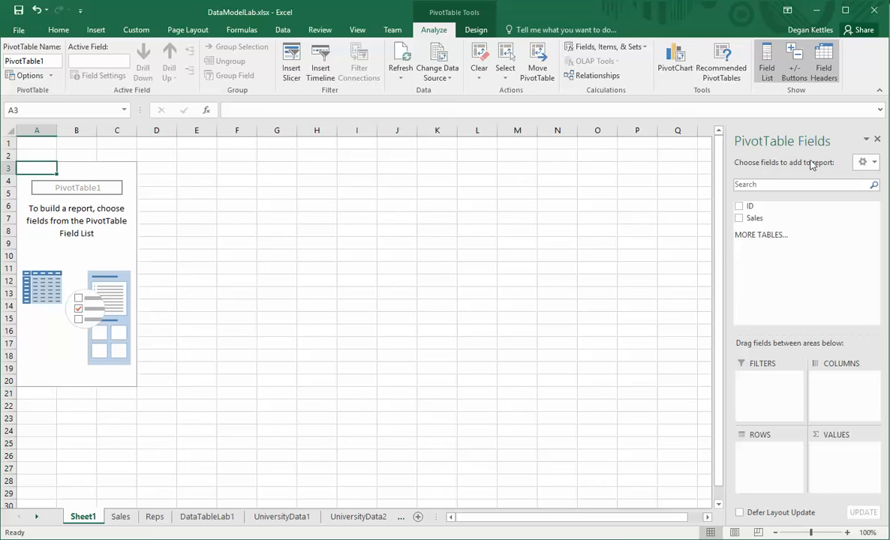
click(761, 236)
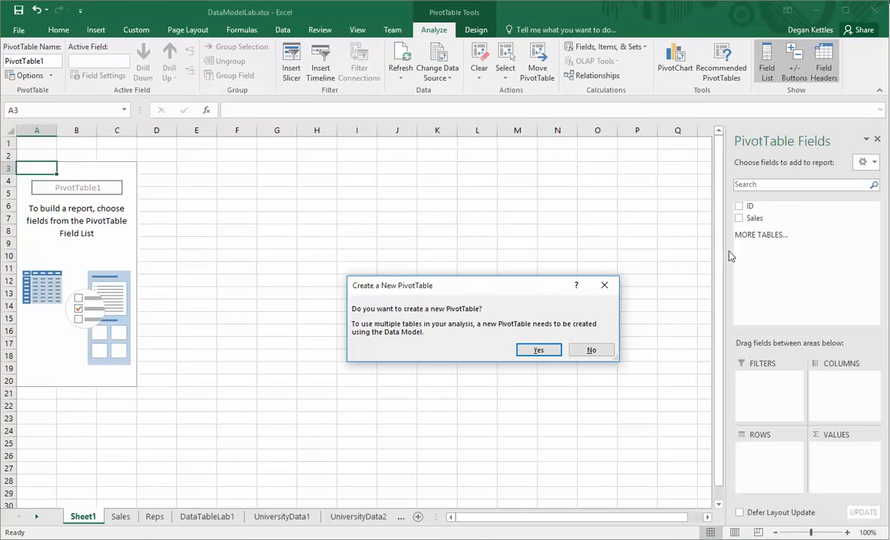
click(538, 351)
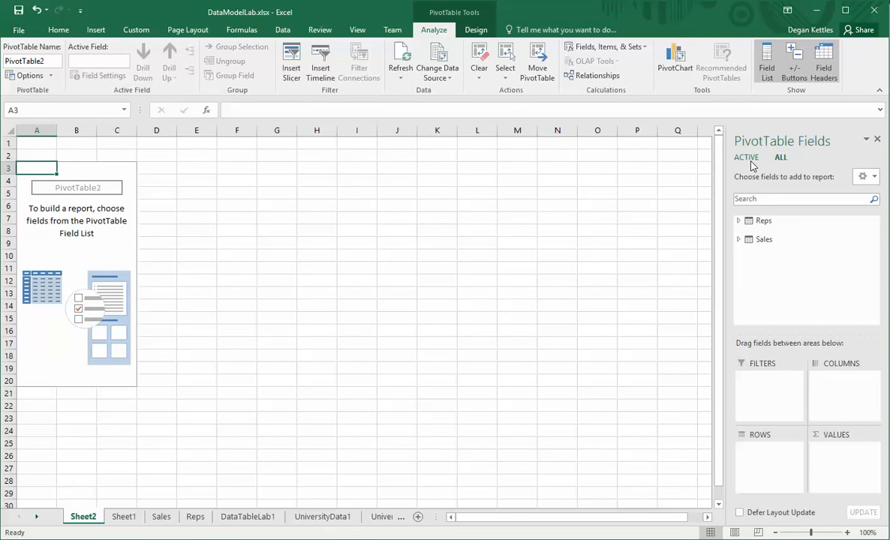
- Summarise the Sales field as a sum in the pivot table's values, with State from Reps as rows
click(738, 221)
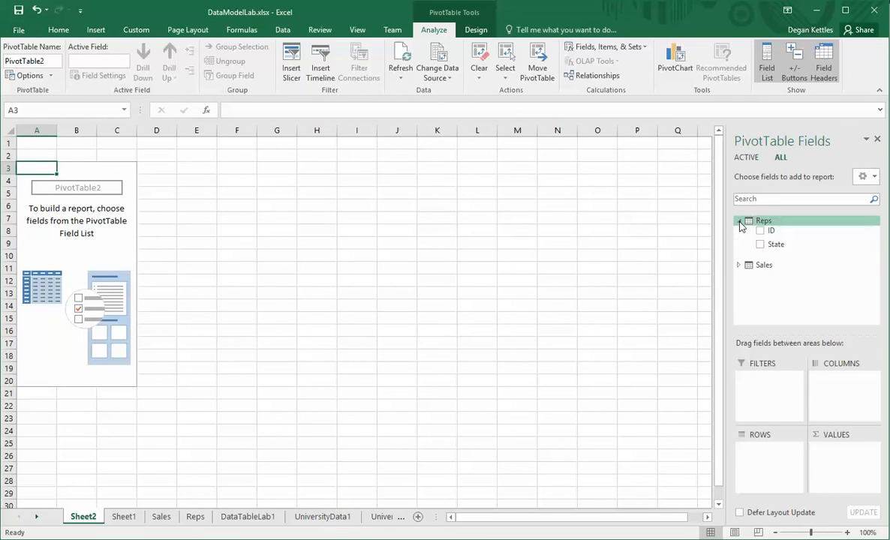
click(738, 265)
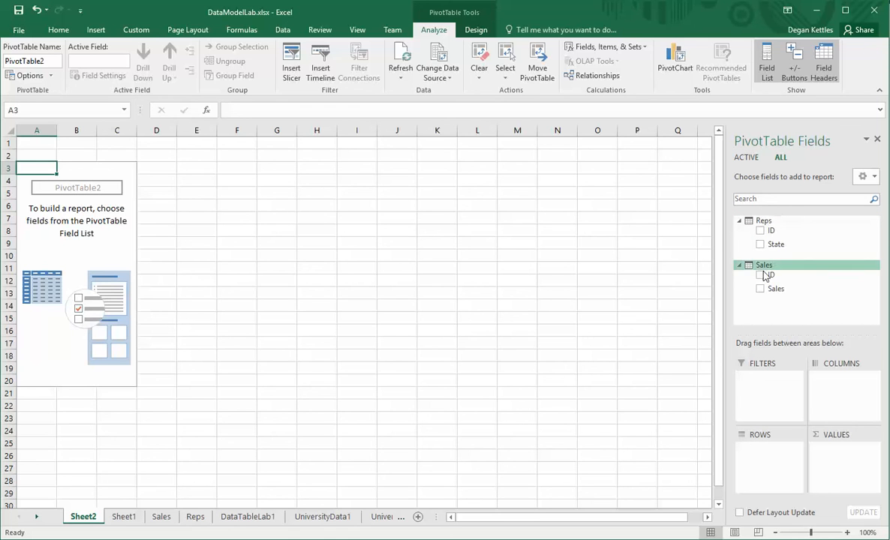
drag(778, 293, 843, 471)
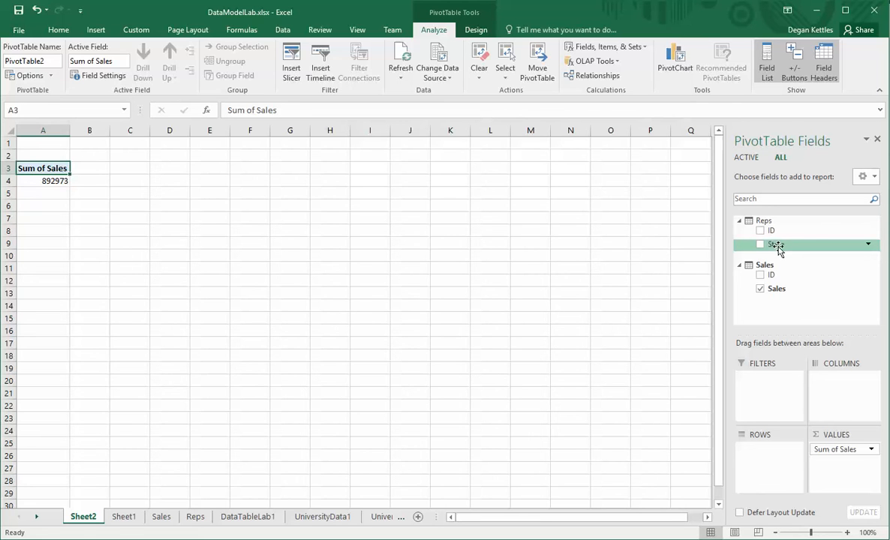
drag(778, 250, 769, 461)
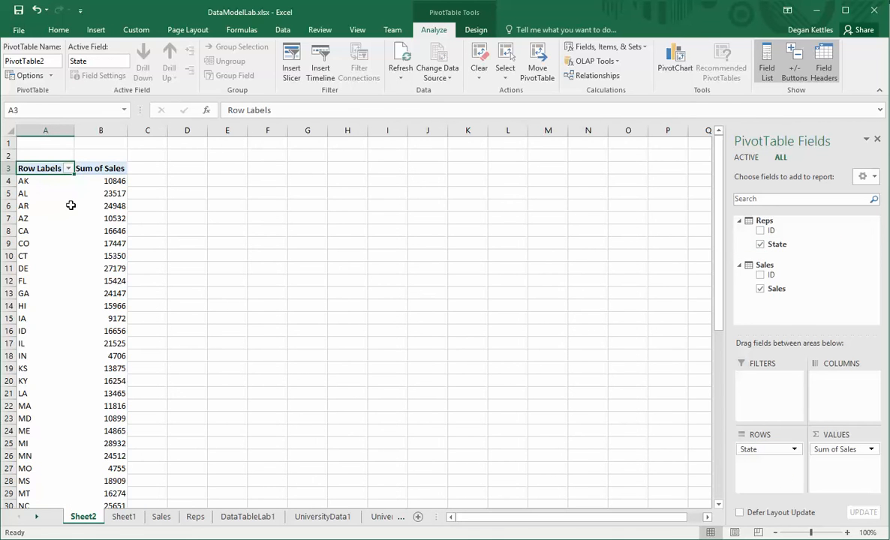
- Add a count of the Reps table's State field to the pivot table's values and inspect the counts per state
click(12, 181)
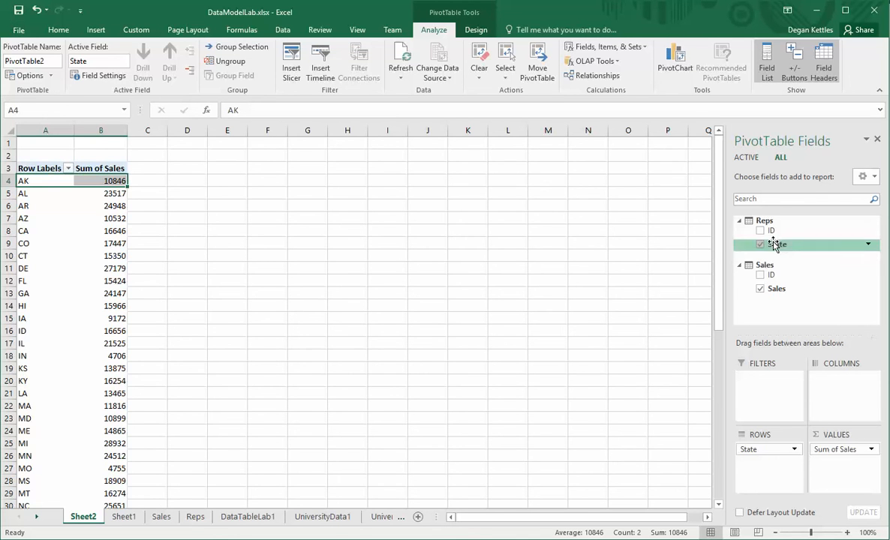
drag(785, 247, 843, 470)
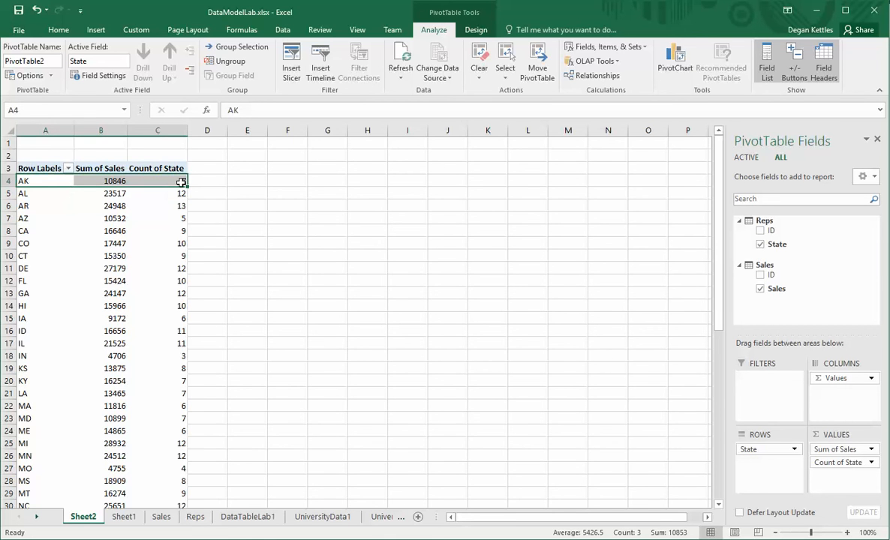
mouse_move(182, 181)
mouse_move(135, 240)
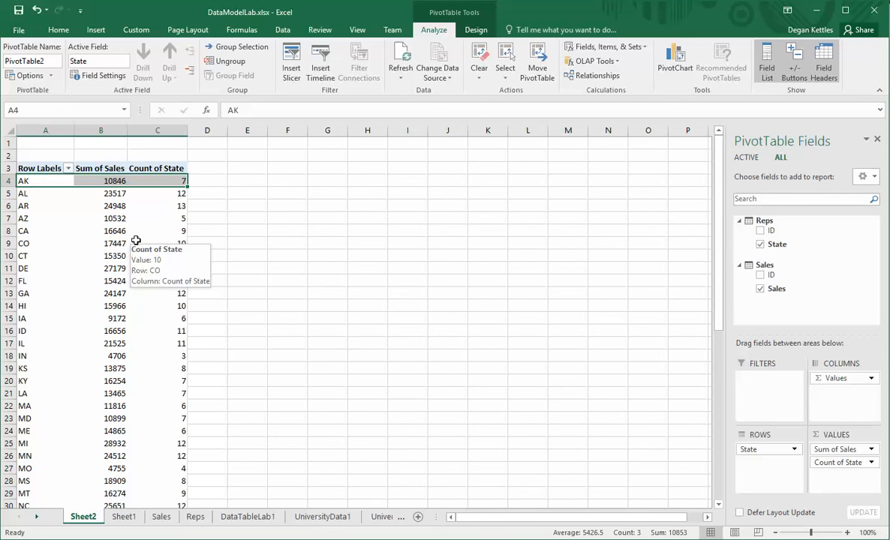
mouse_move(186, 298)
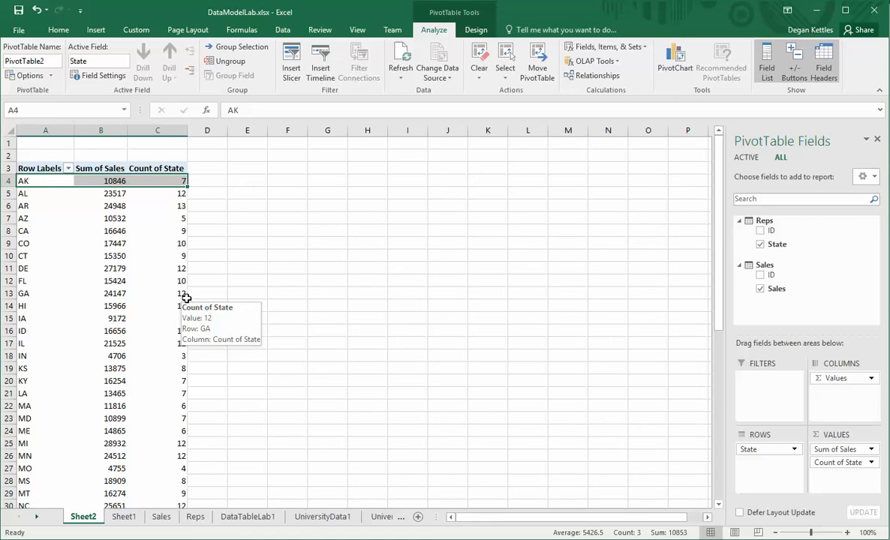
- Sort the pivot table's state row labels from Z to A
click(72, 170)
click(68, 169)
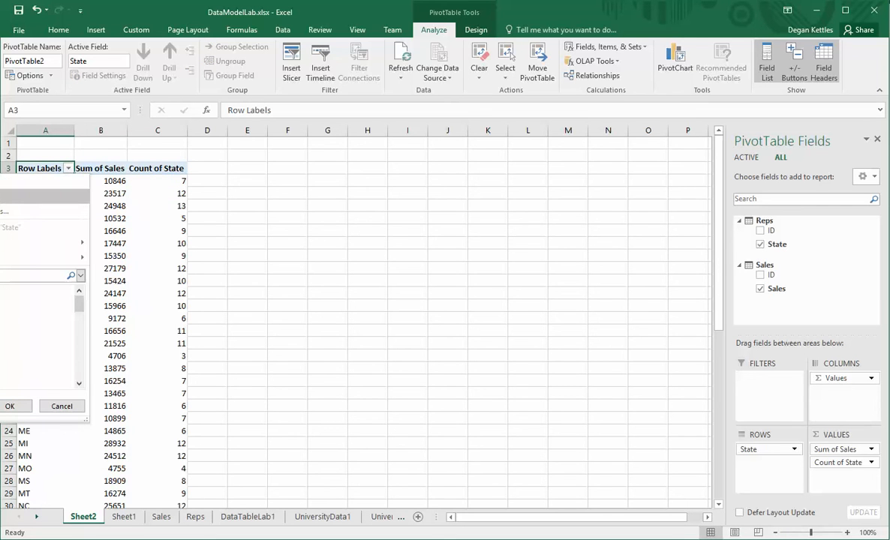
click(56, 195)
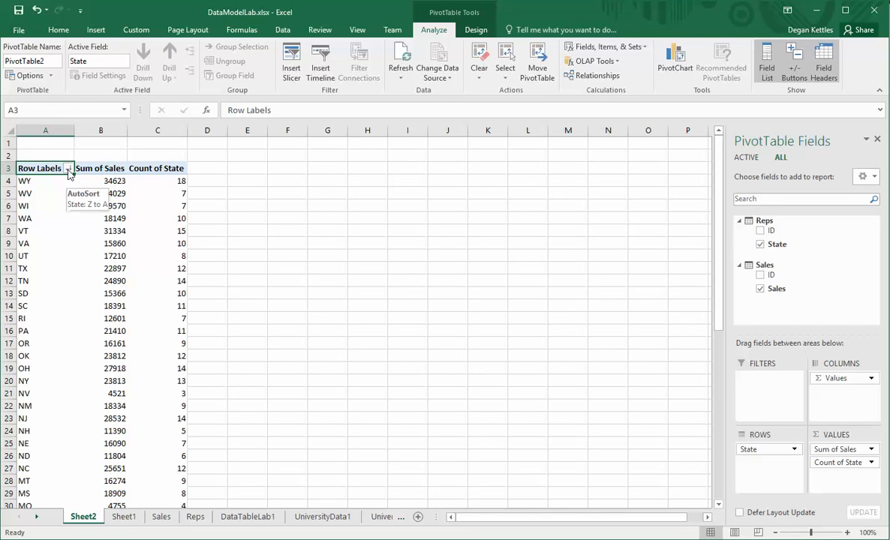
- Open the full set of PivotTable styles for the state sales pivot table
click(469, 31)
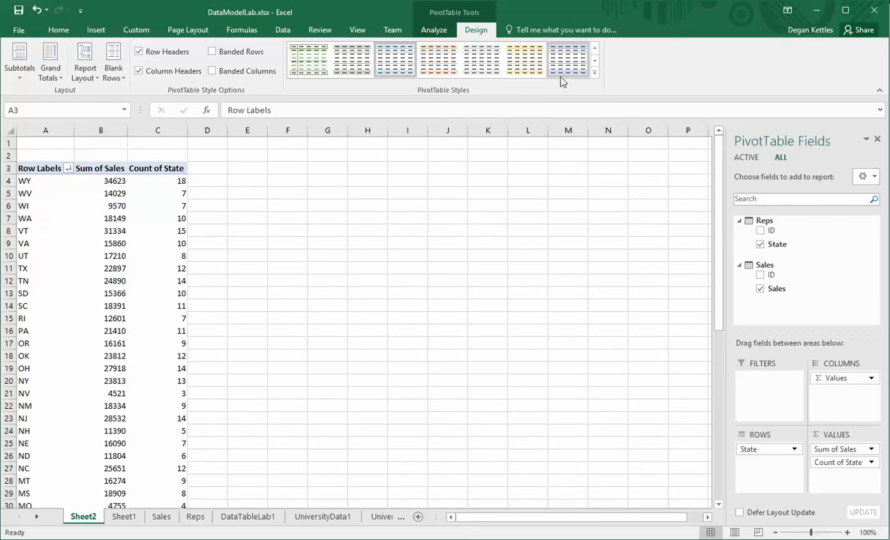
click(594, 72)
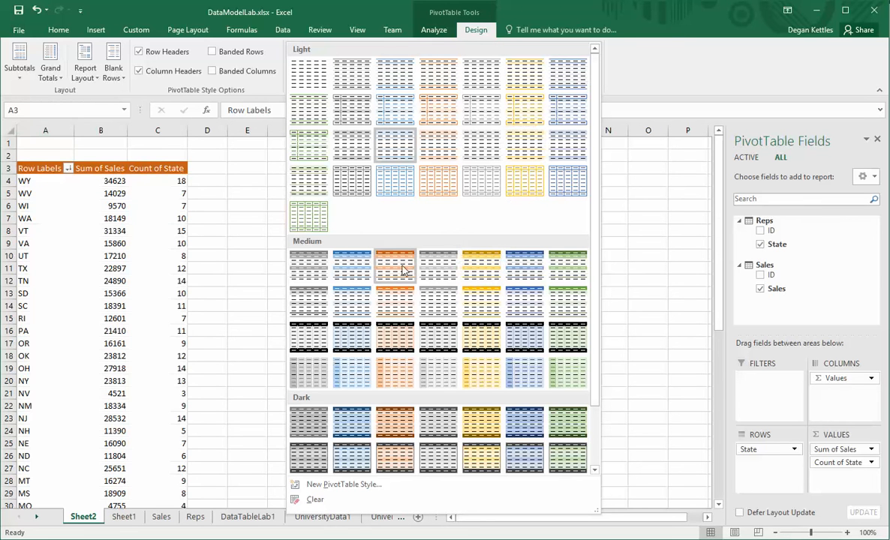